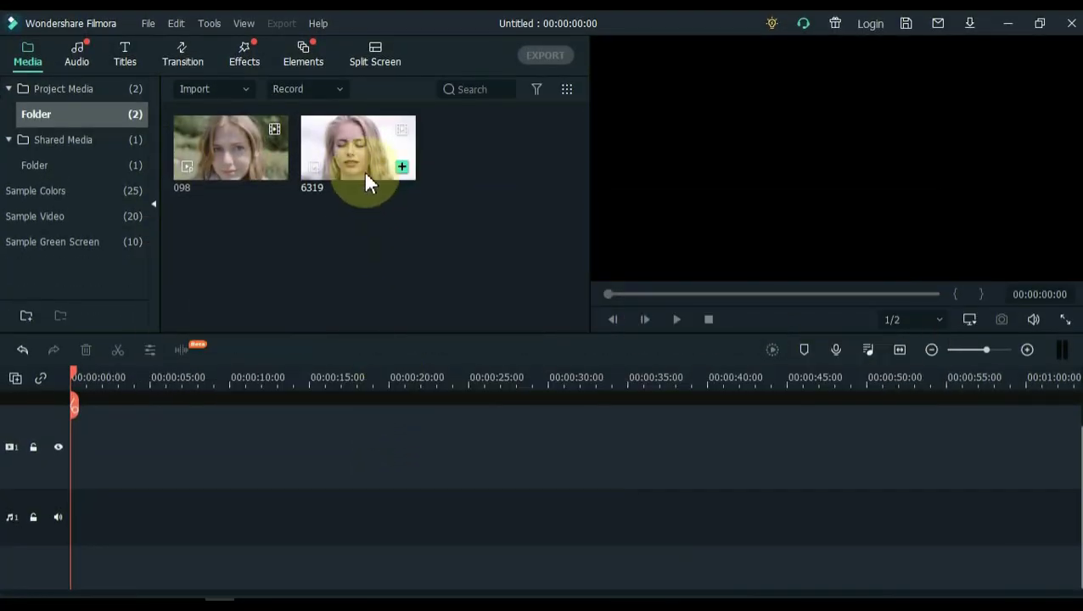
Step: Add the 6319 clip to the video track, keeping the 1920 x 1080 25fps project settings
drag(365, 176, 66, 452)
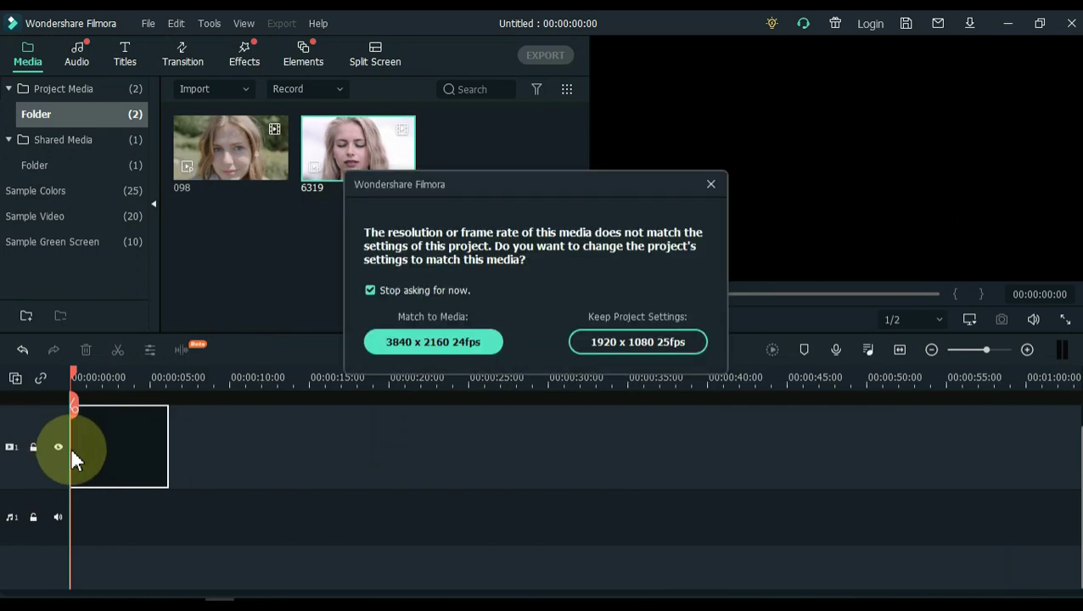
click(643, 347)
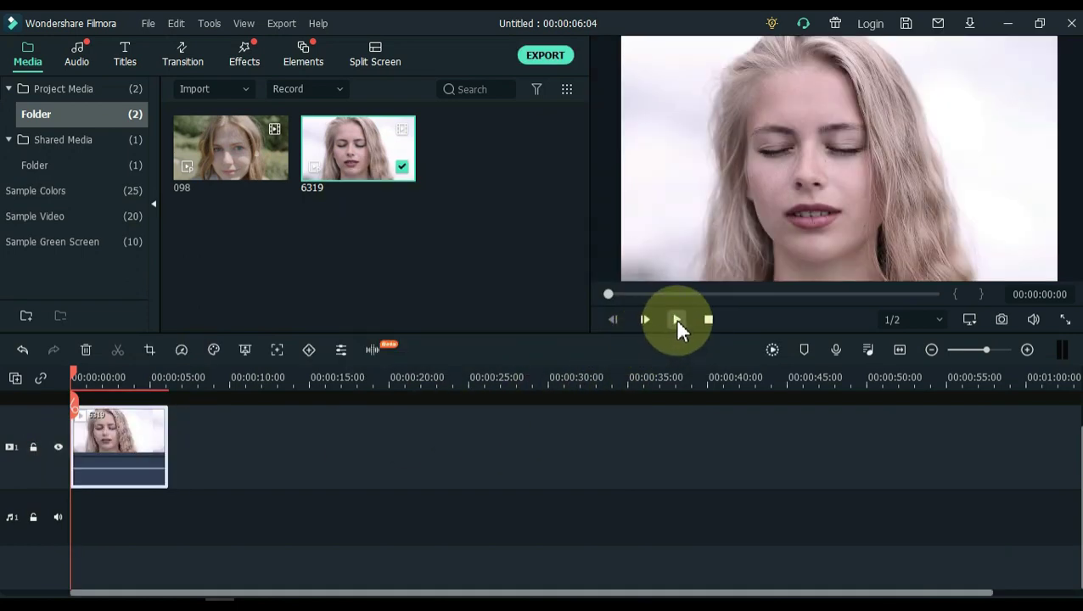
click(676, 320)
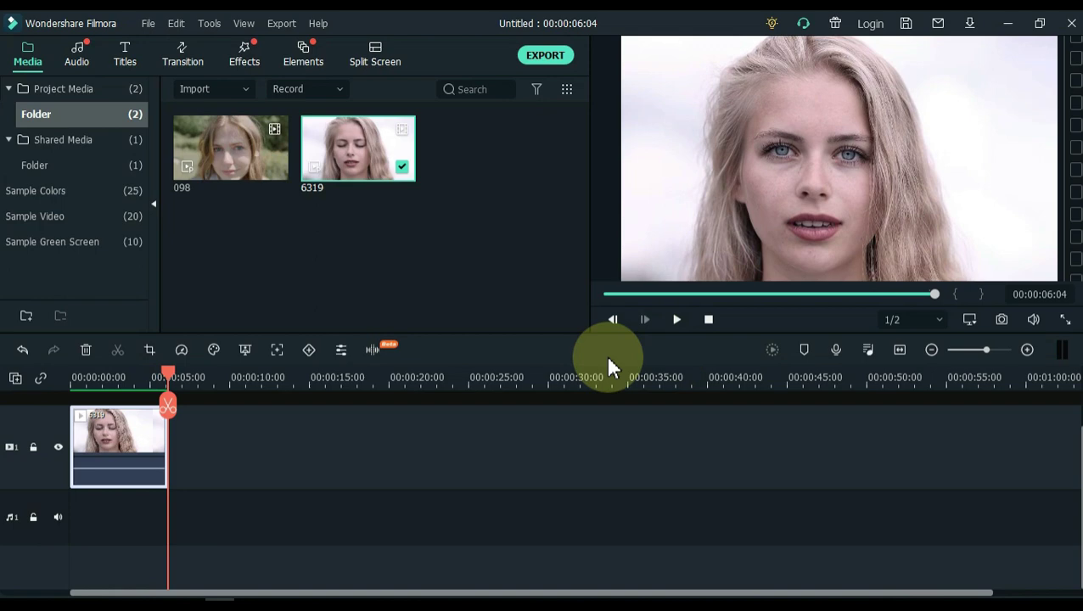
Step: Stretch 6319 to about ten seconds and place the 098 clip right after it
drag(166, 439, 242, 450)
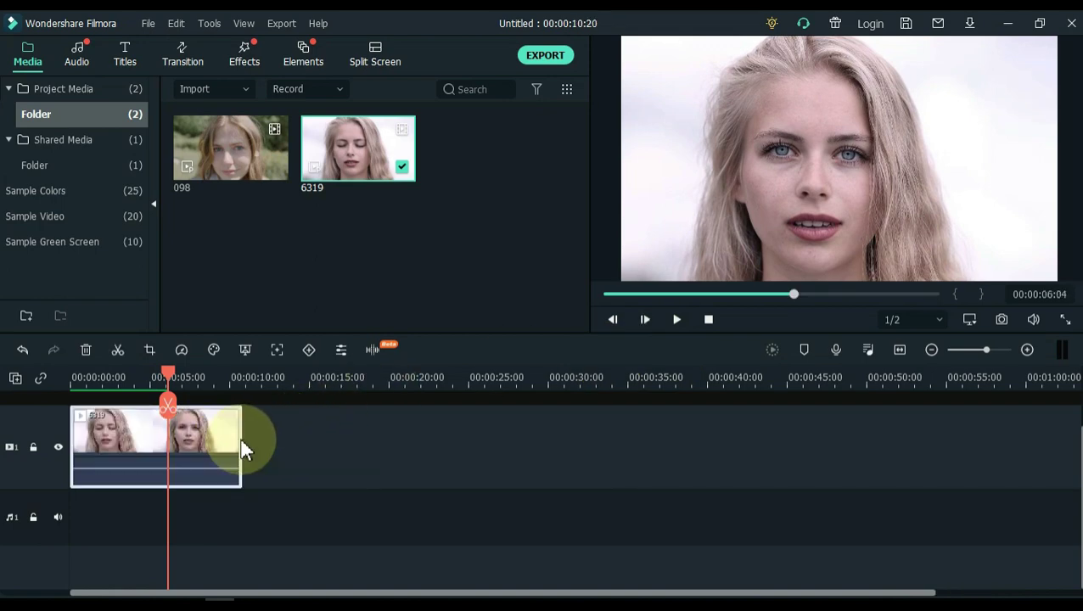
click(677, 321)
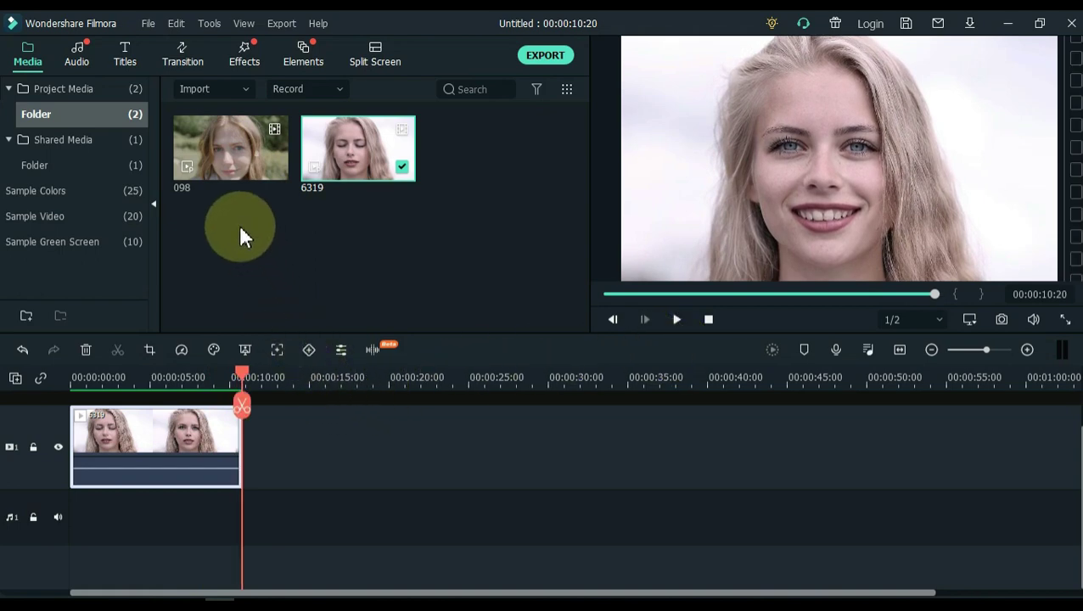
drag(226, 181, 248, 467)
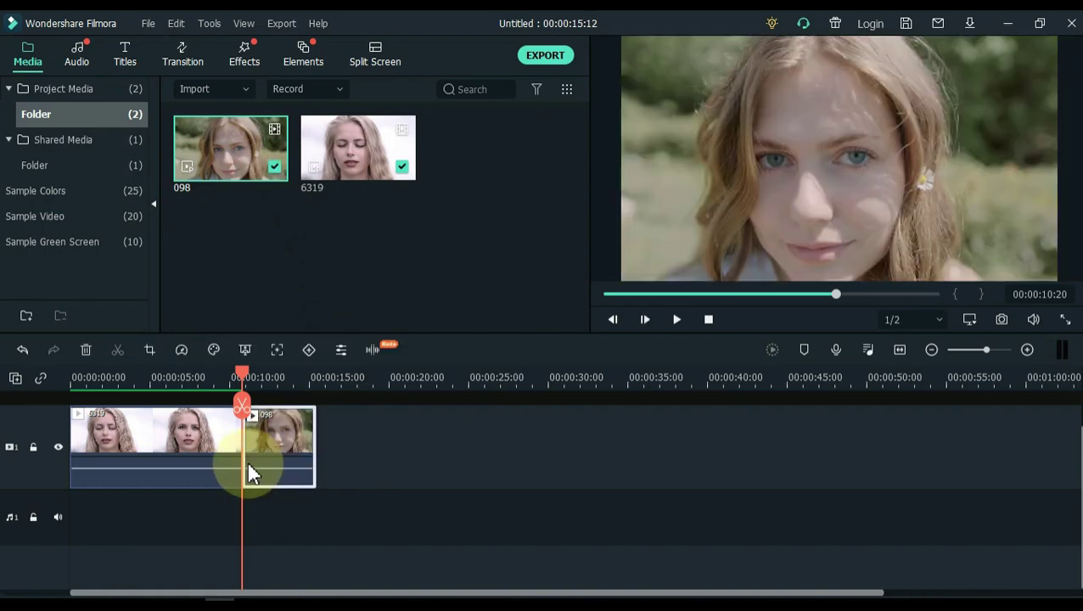
click(676, 320)
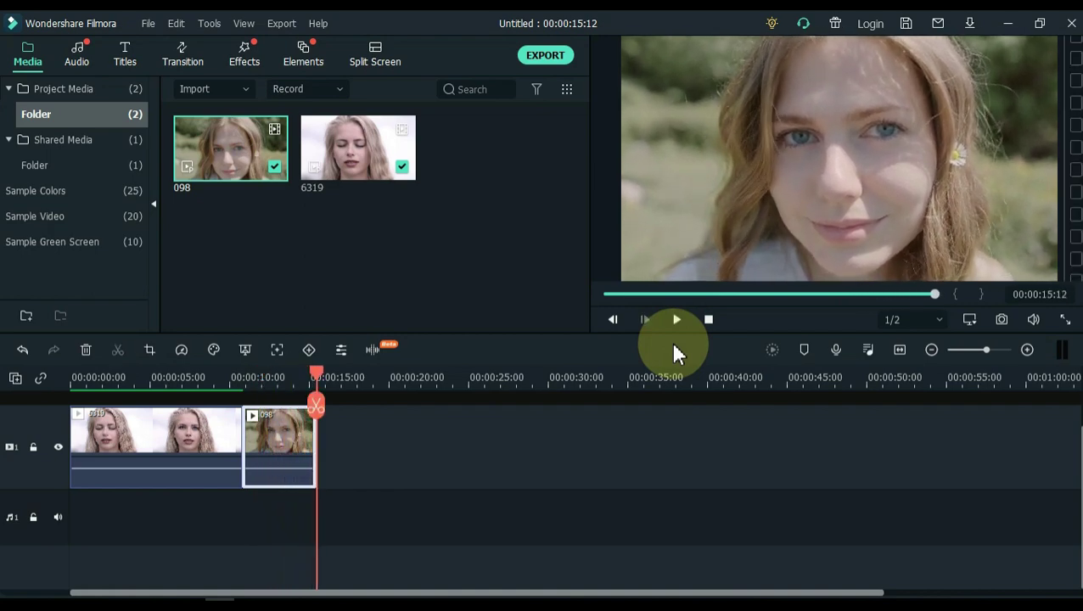
Step: Zoom into the timeline and play the 6319 clip from 00:00:05:10
click(157, 376)
scroll(362, 368, up, 3)
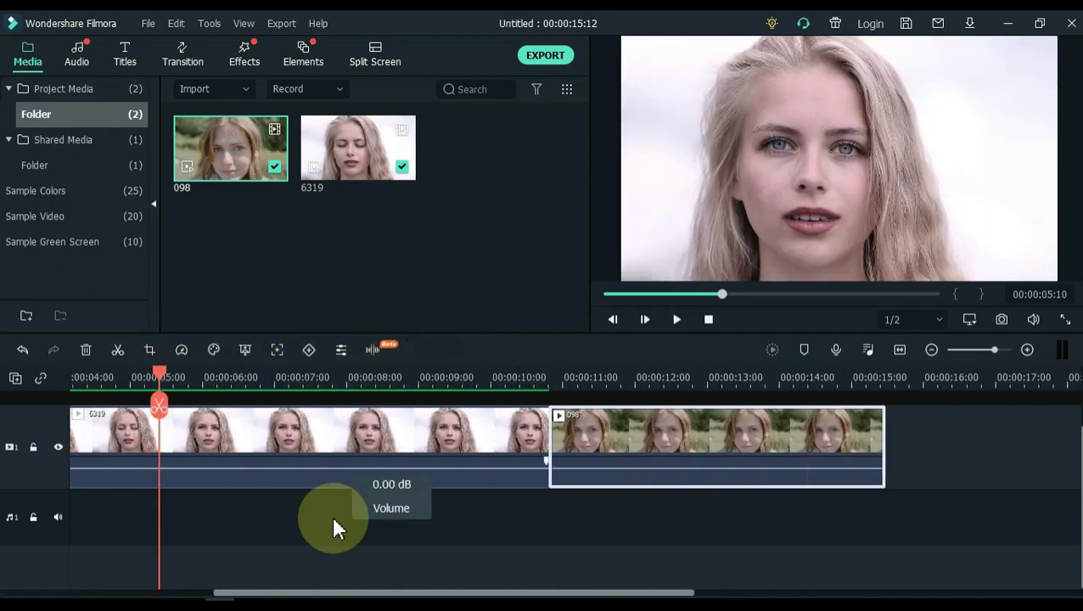
drag(352, 594, 176, 584)
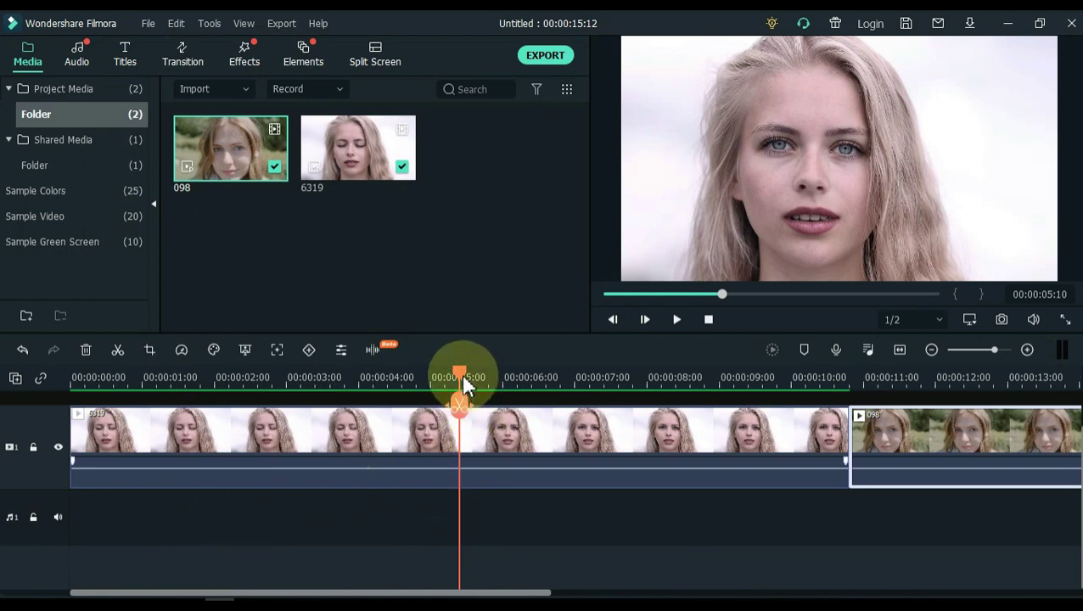
key(space)
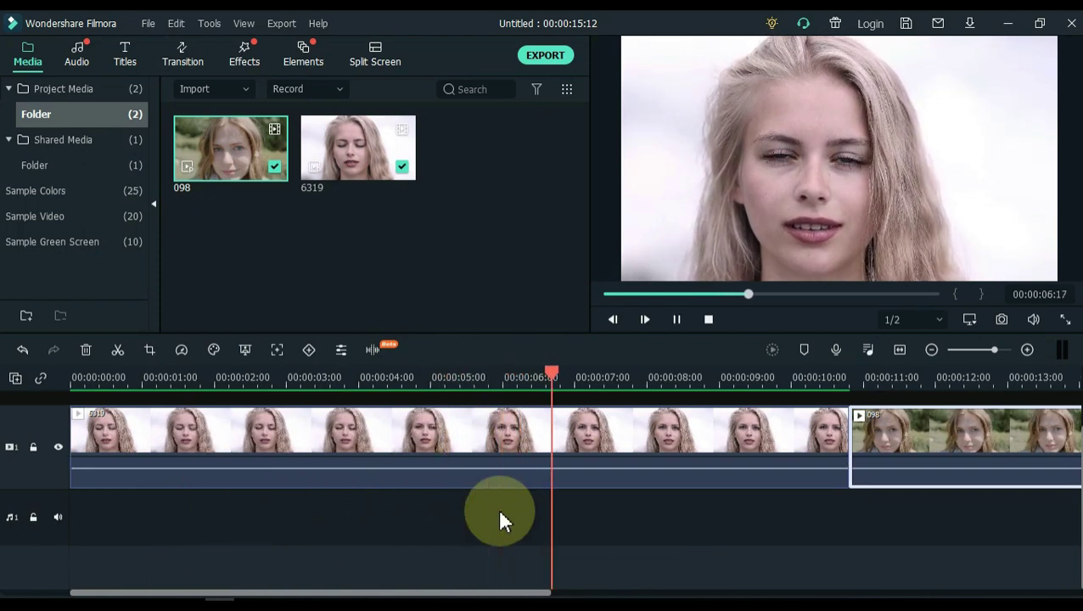
key(space)
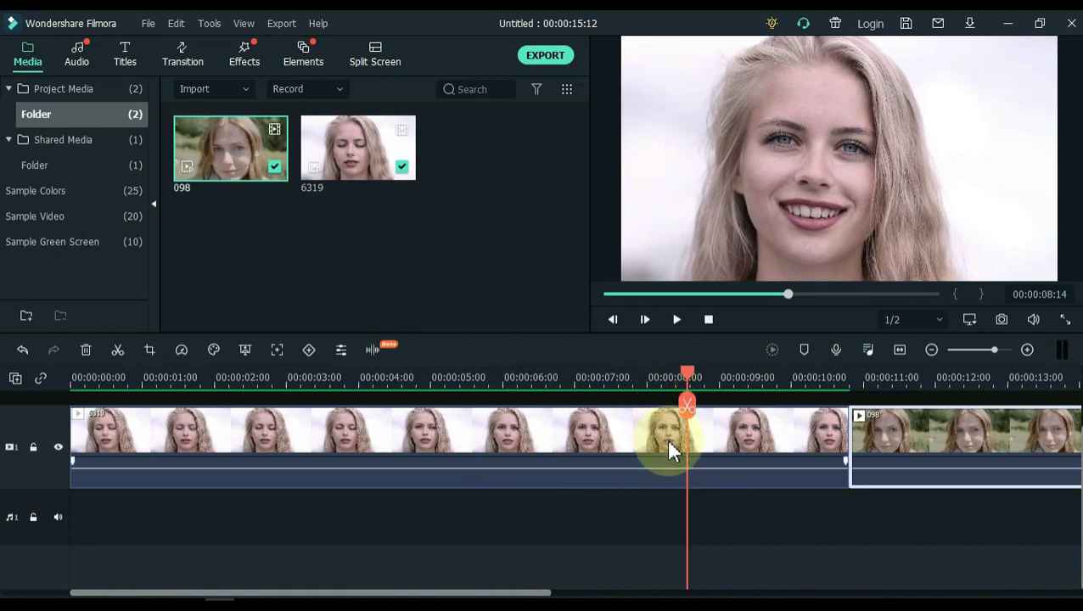
Step: Split the 6319 clip at 00:00:08:07
drag(687, 374, 670, 383)
click(686, 441)
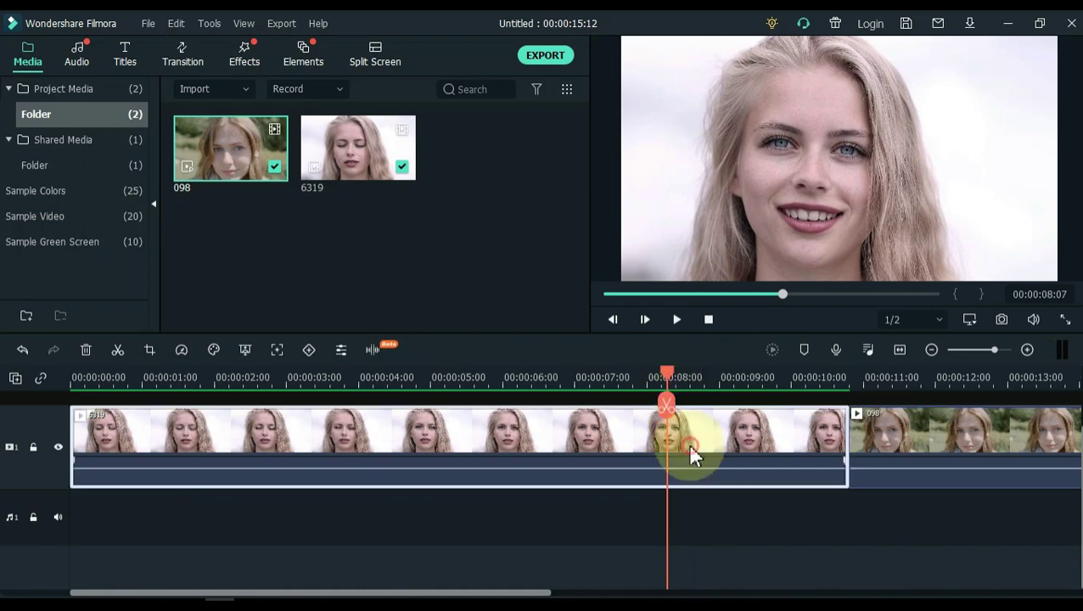
click(667, 408)
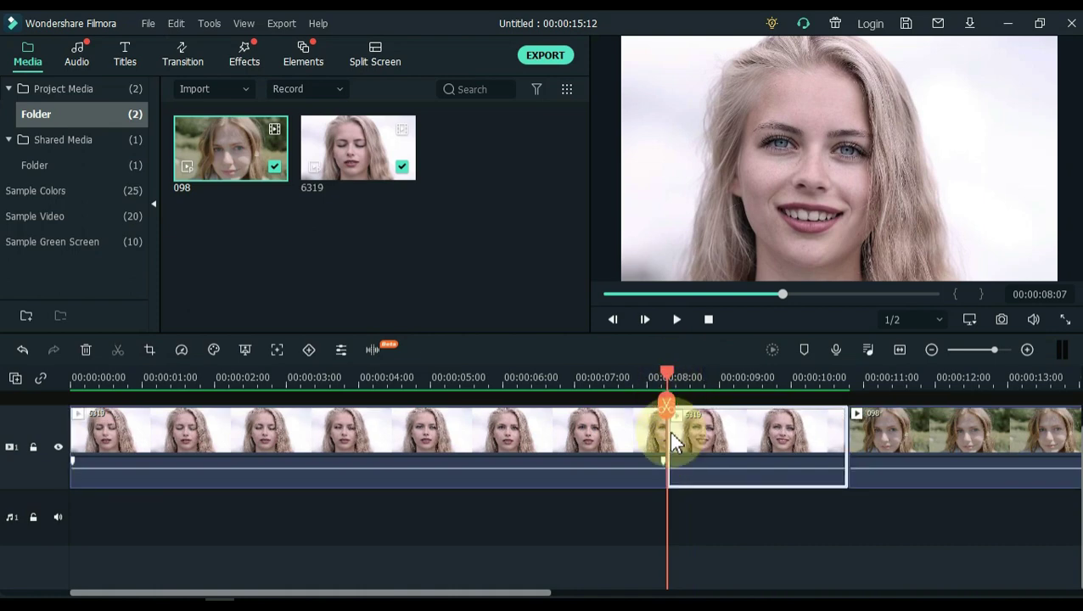
drag(672, 433, 804, 444)
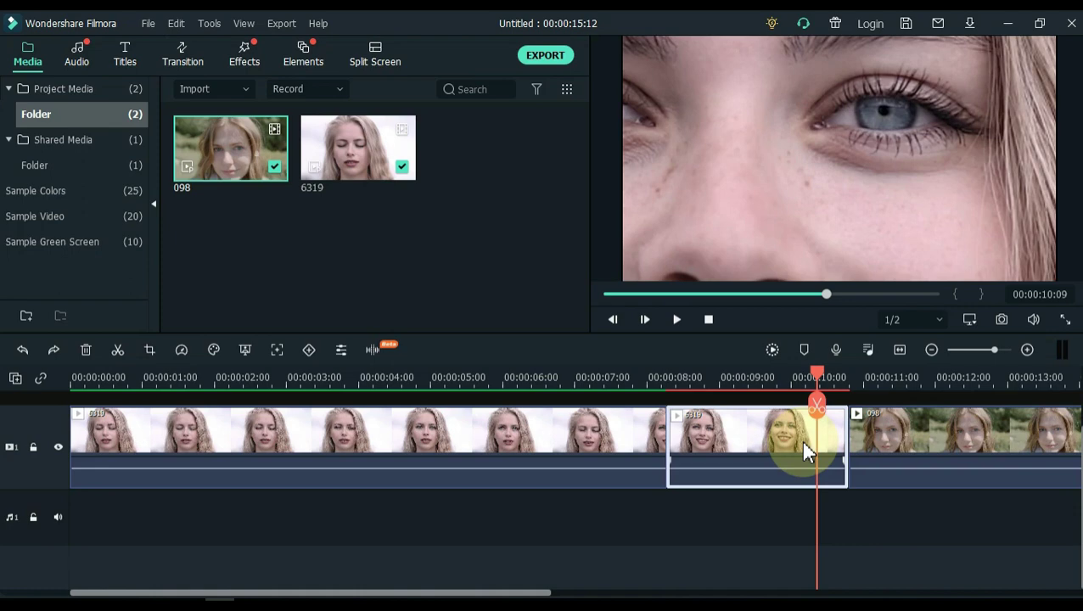
Step: Pan and zoom the split-off 6319 piece from full frame into a 262 x 151 box on the eye
click(149, 350)
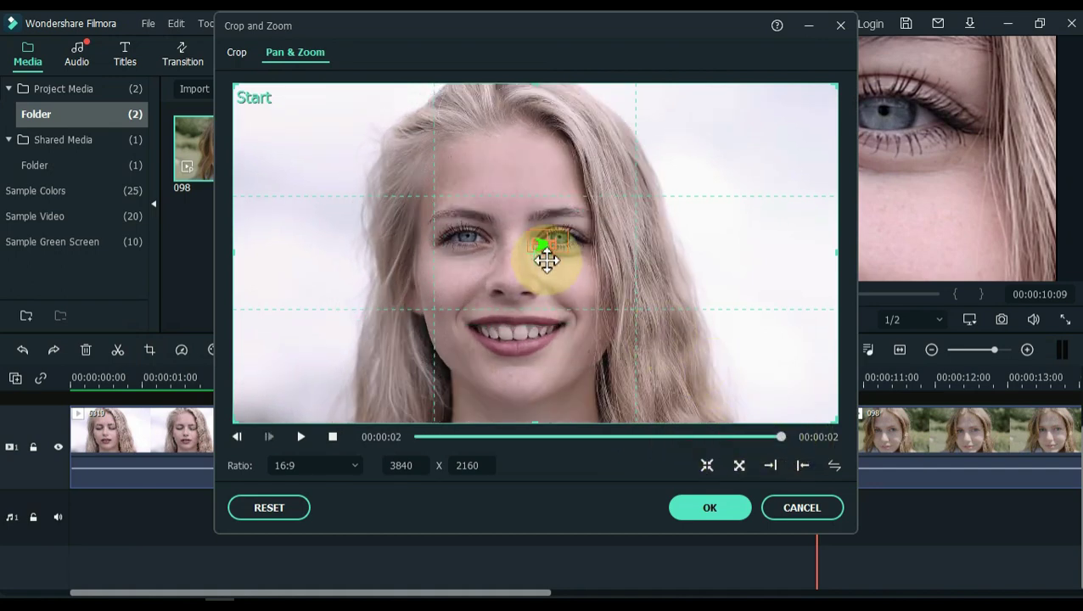
drag(544, 246, 536, 240)
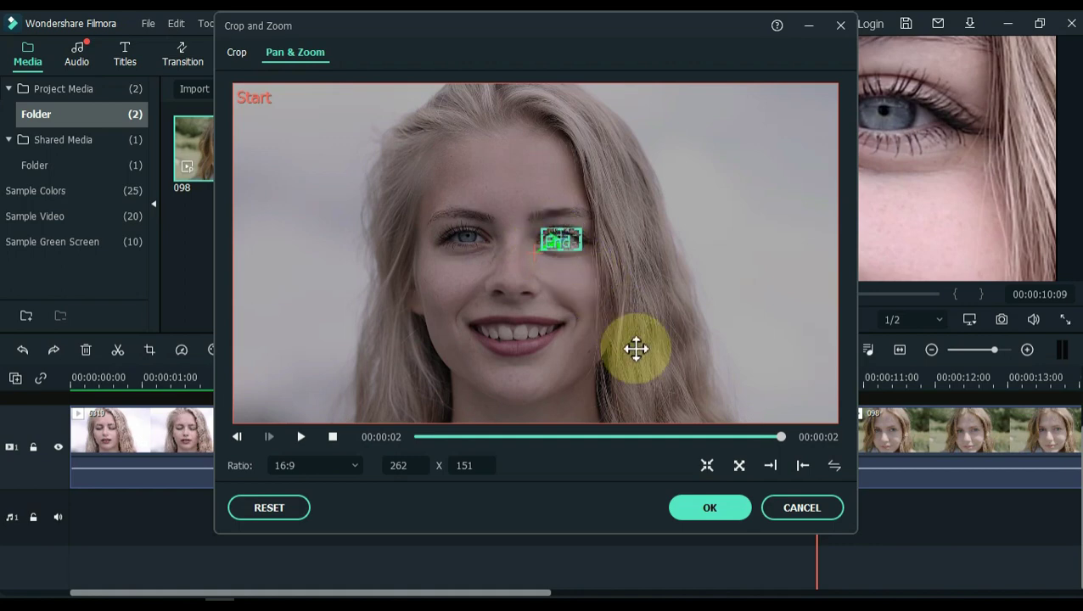
click(709, 509)
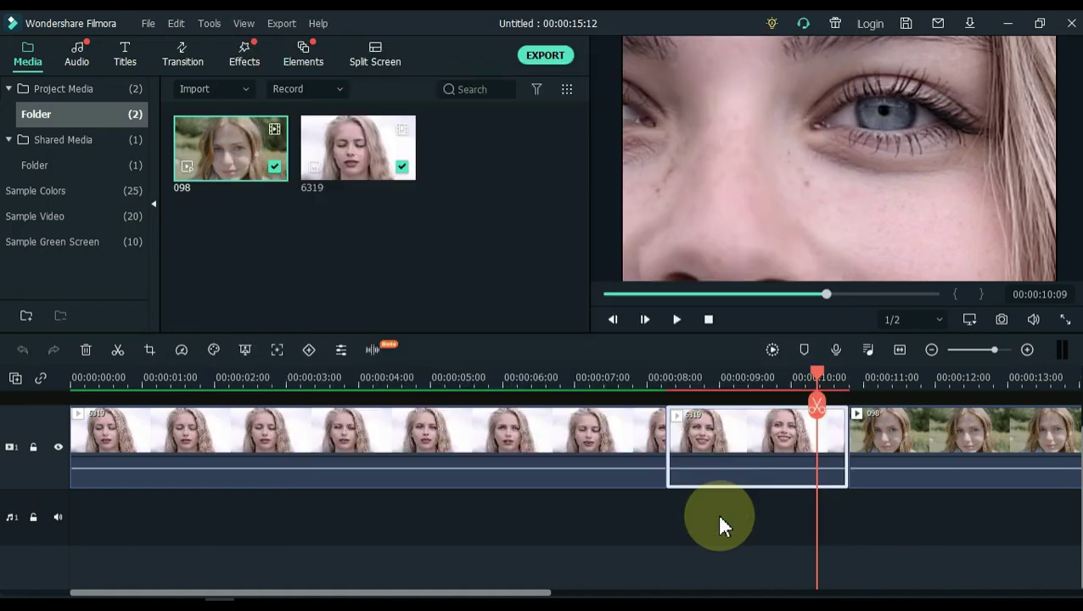
Step: Split 6319 at 00:00:10:09 and swap the short piece's zoom so it starts on the eye
click(813, 407)
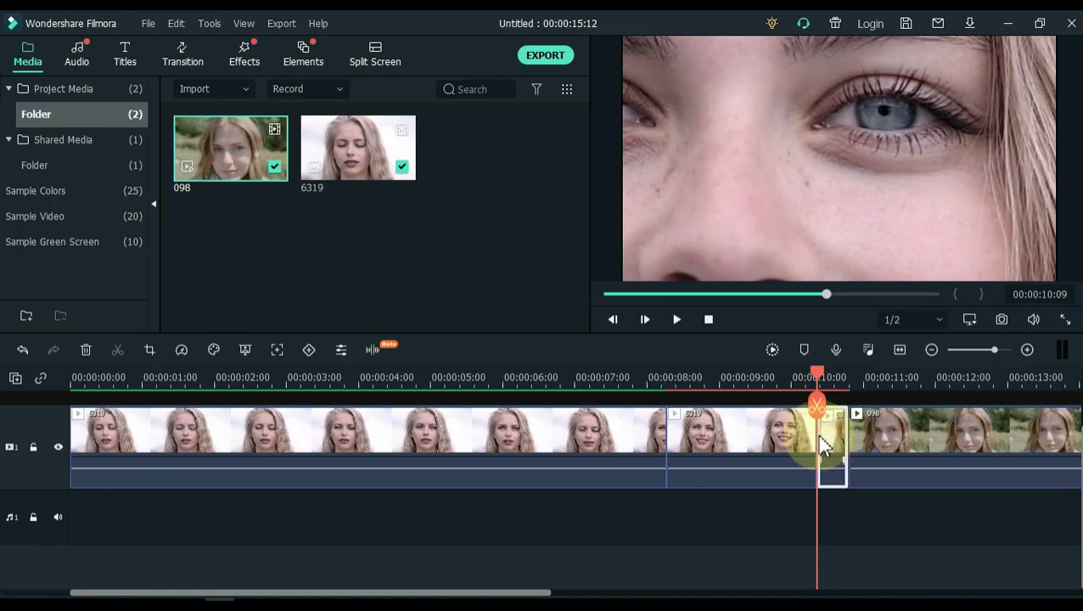
click(149, 352)
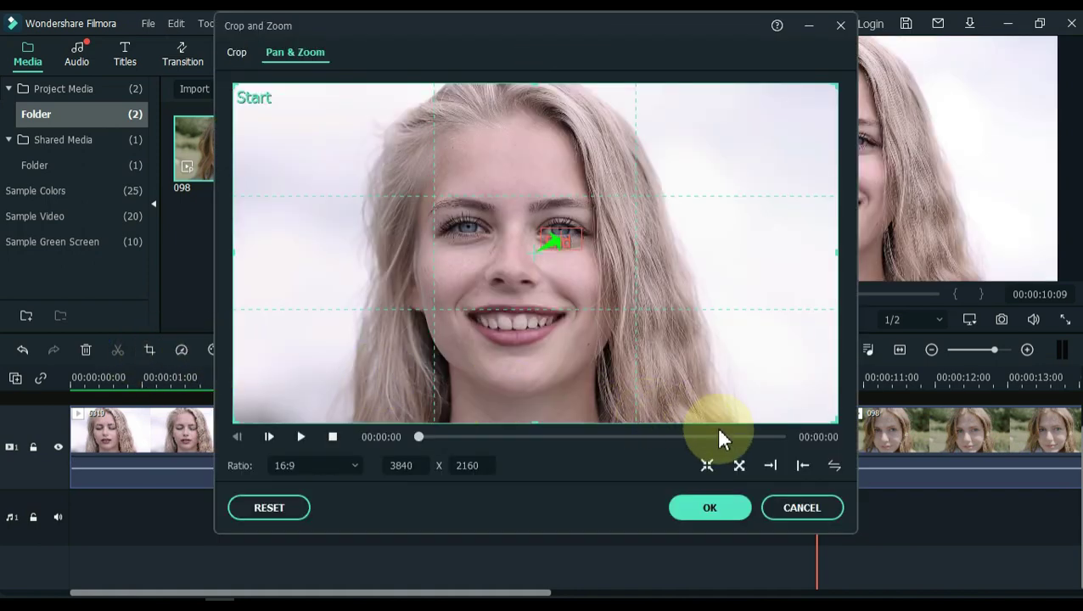
click(832, 471)
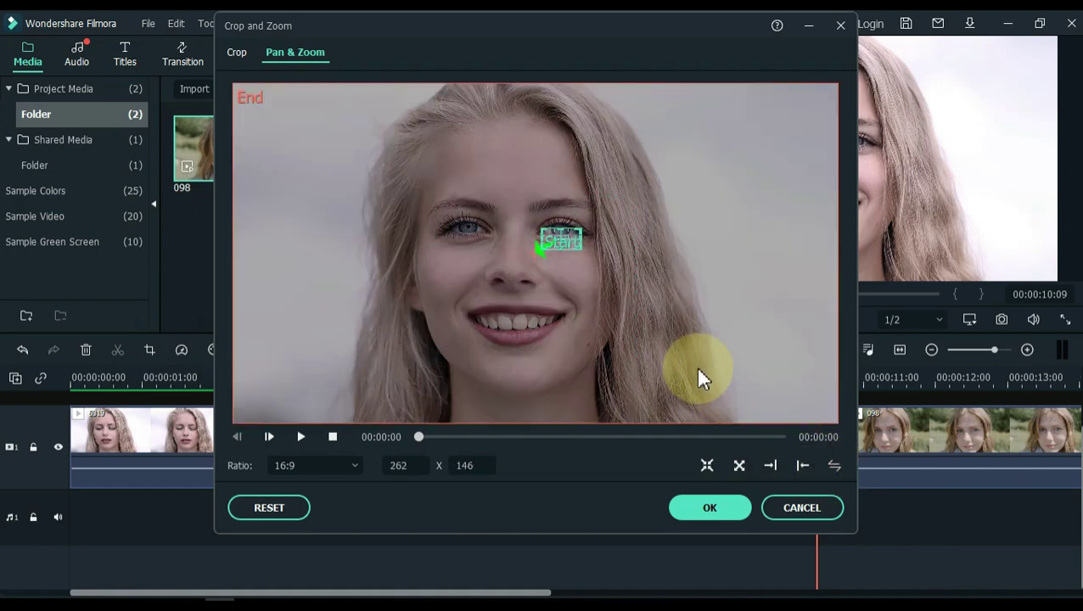
click(236, 53)
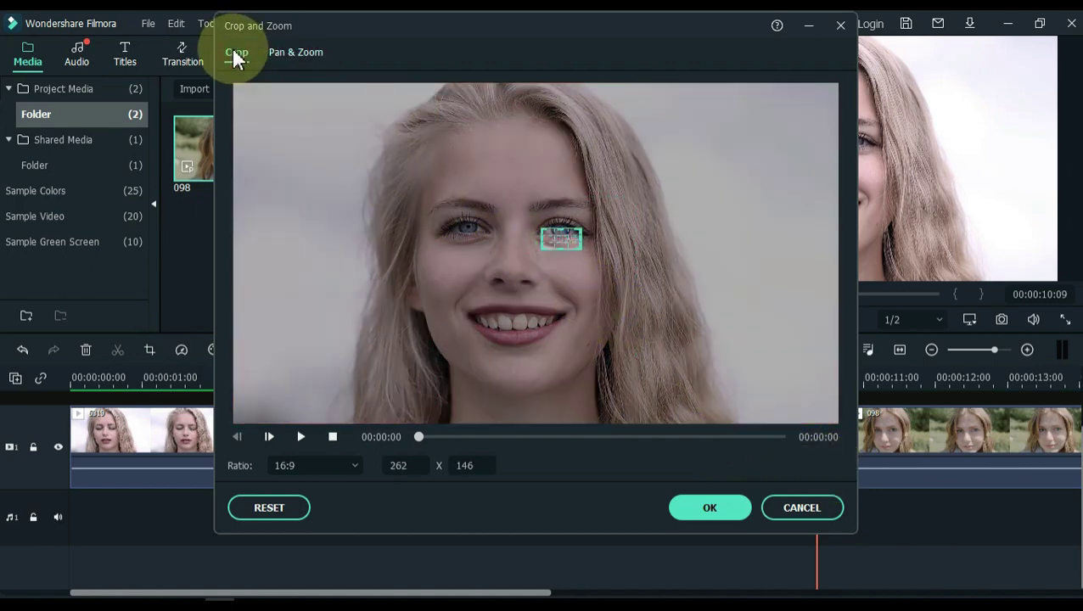
click(697, 509)
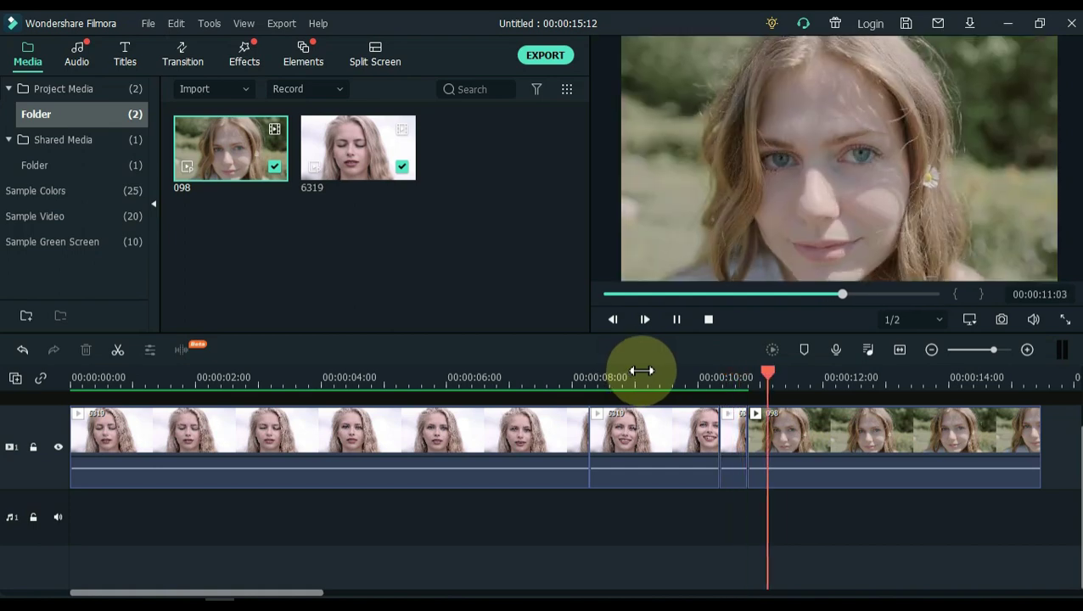
Step: Crop clip 098, starting at 00:00:10:20, to a 131 x 74 box on the woman's eye
key(space)
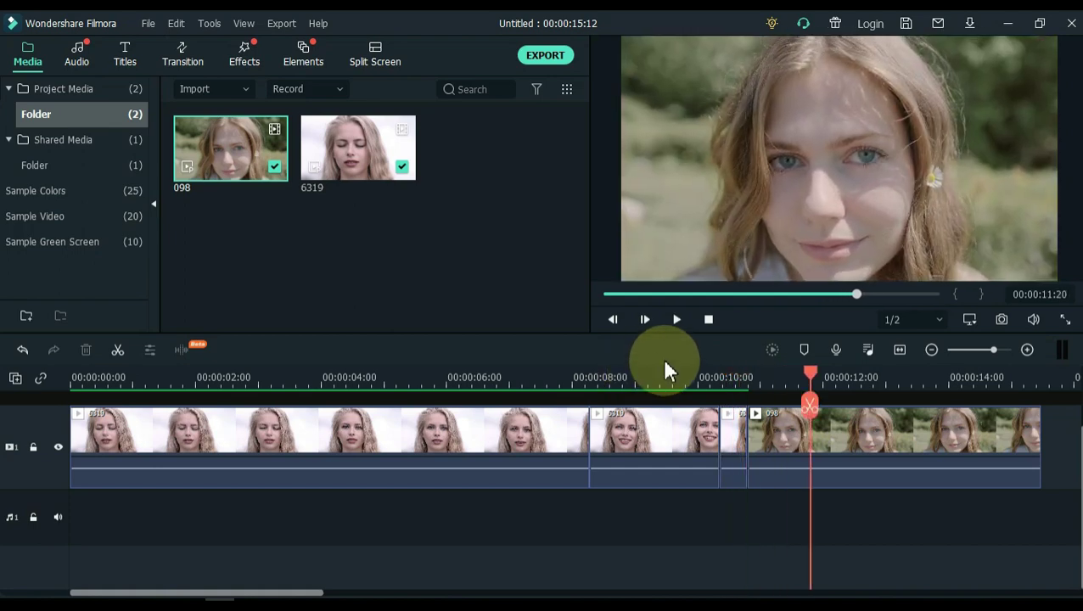
click(748, 383)
click(1027, 350)
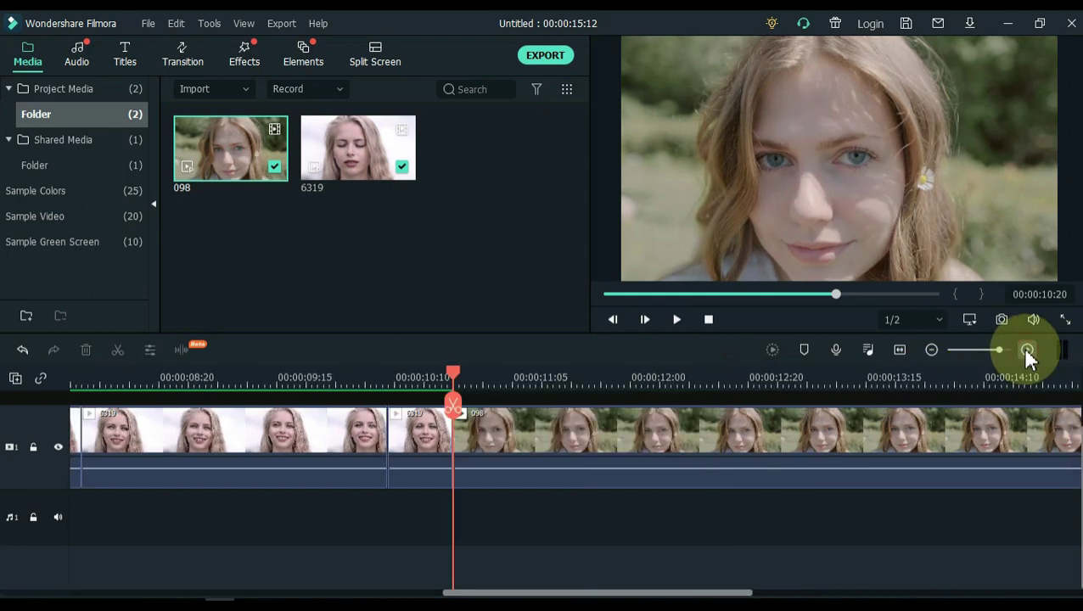
click(1027, 350)
click(645, 441)
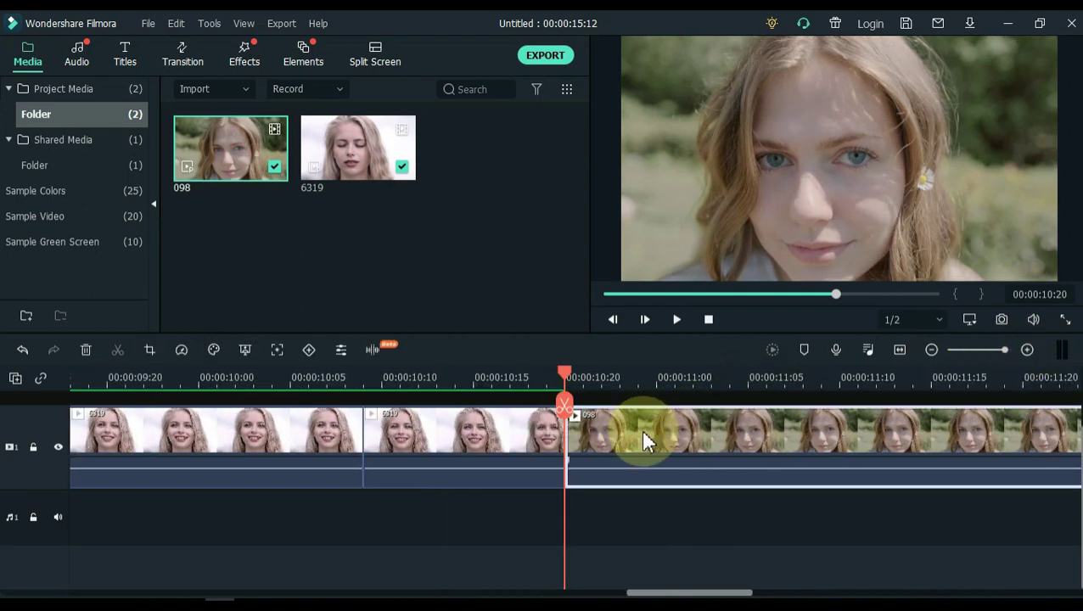
click(149, 354)
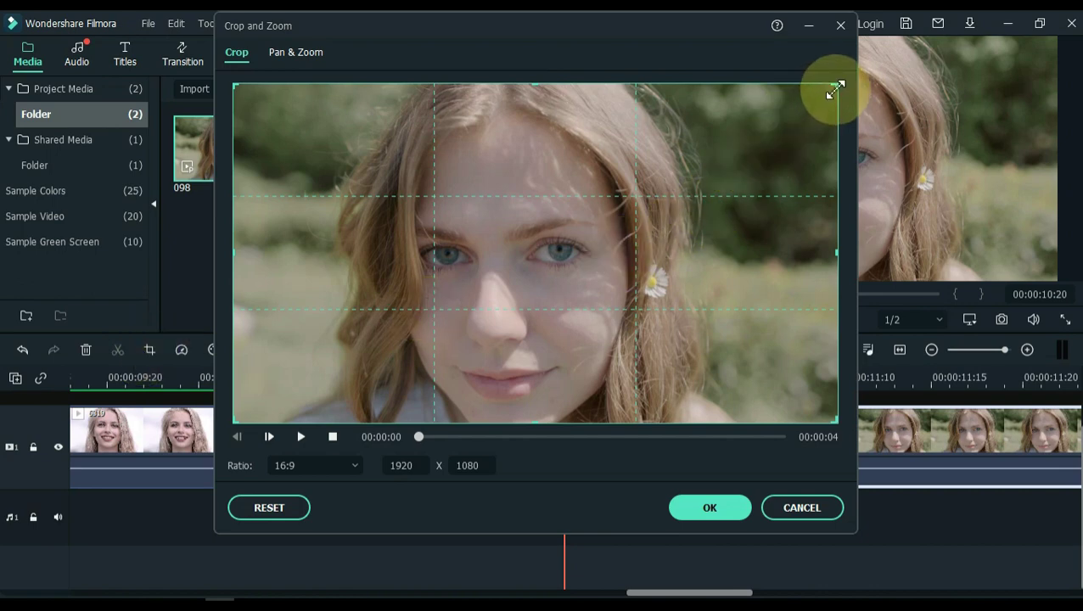
drag(836, 86, 552, 255)
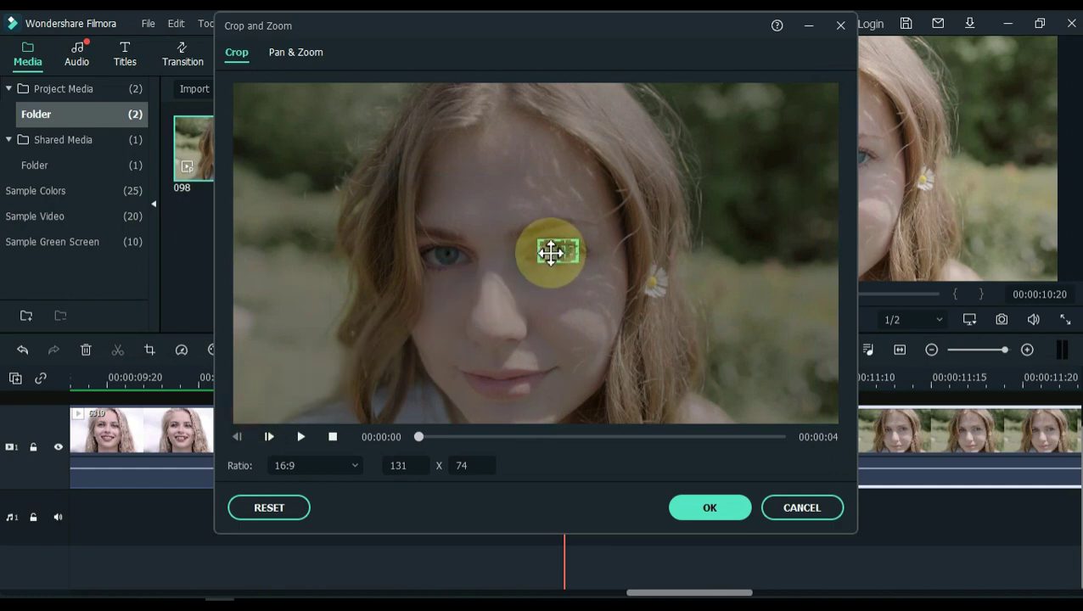
click(709, 512)
Step: Split clip 098 at 00:00:11:03, then move the playhead to 00:00:11:13
drag(568, 378, 733, 408)
click(732, 405)
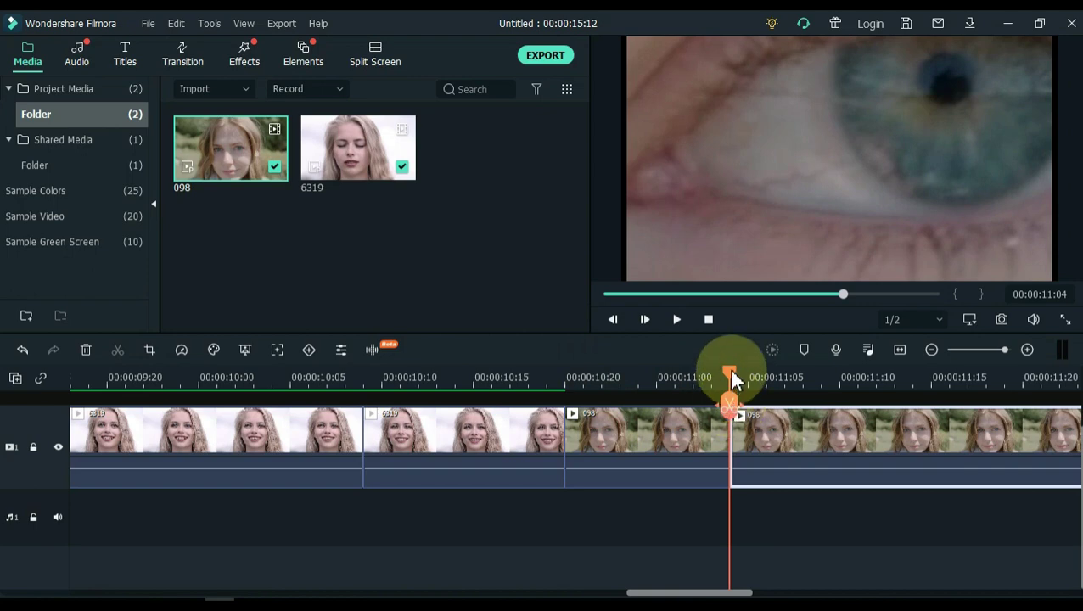
drag(684, 592, 720, 591)
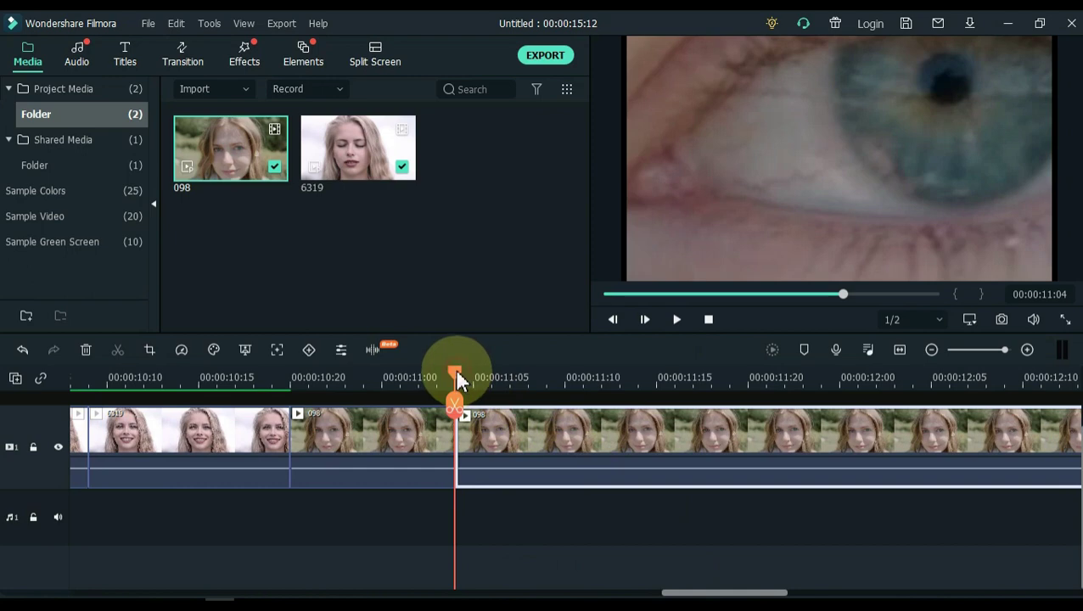
drag(467, 379, 626, 406)
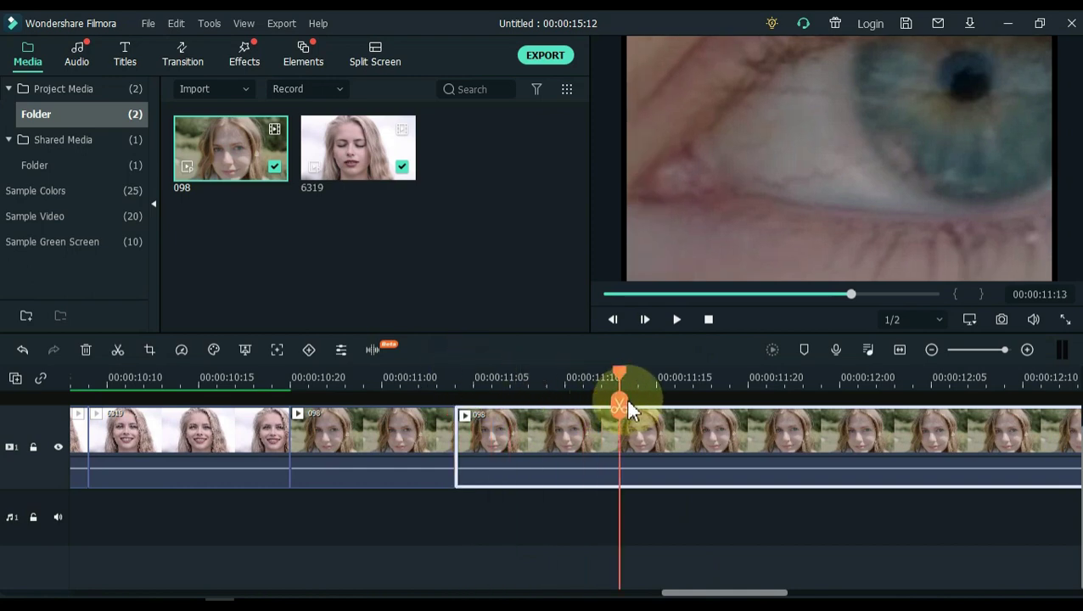
Step: Zoom the next 098 piece from the eye out to full 1919 x 1079, then split at 00:00:11:14
click(150, 351)
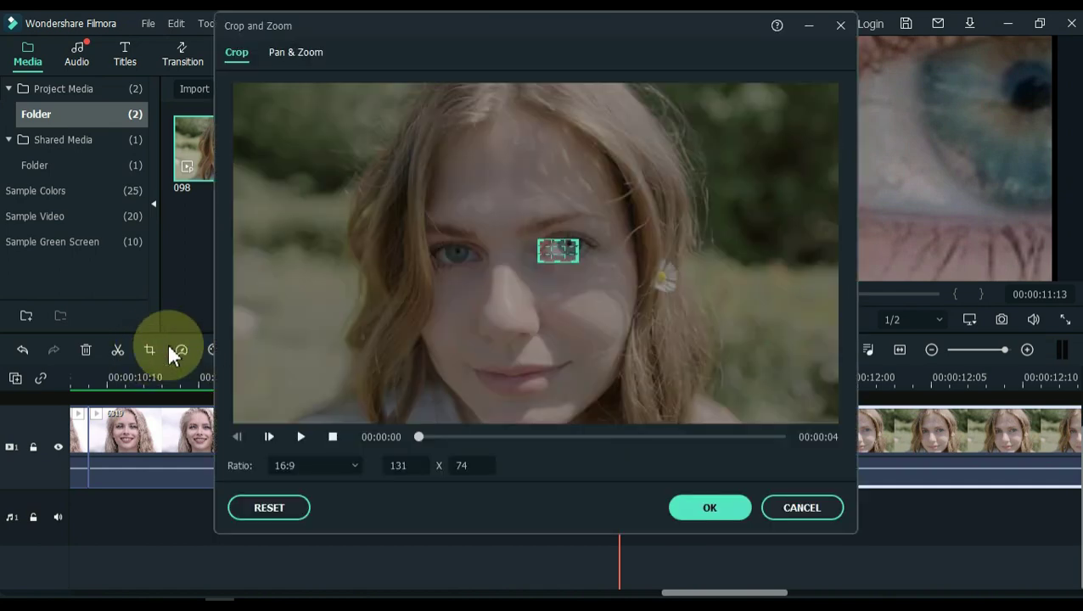
click(295, 56)
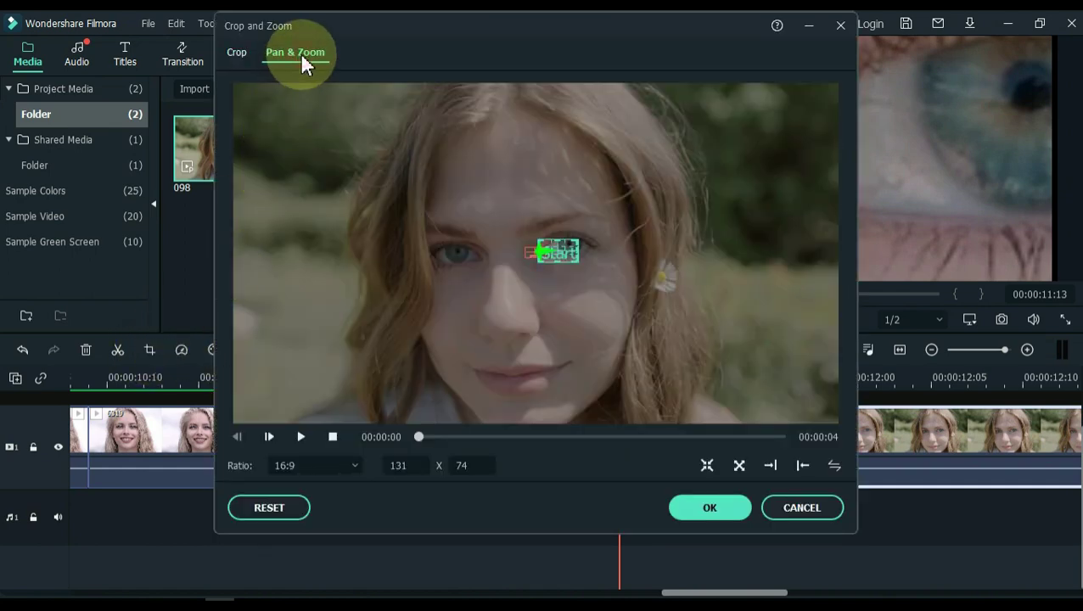
drag(542, 260, 179, 100)
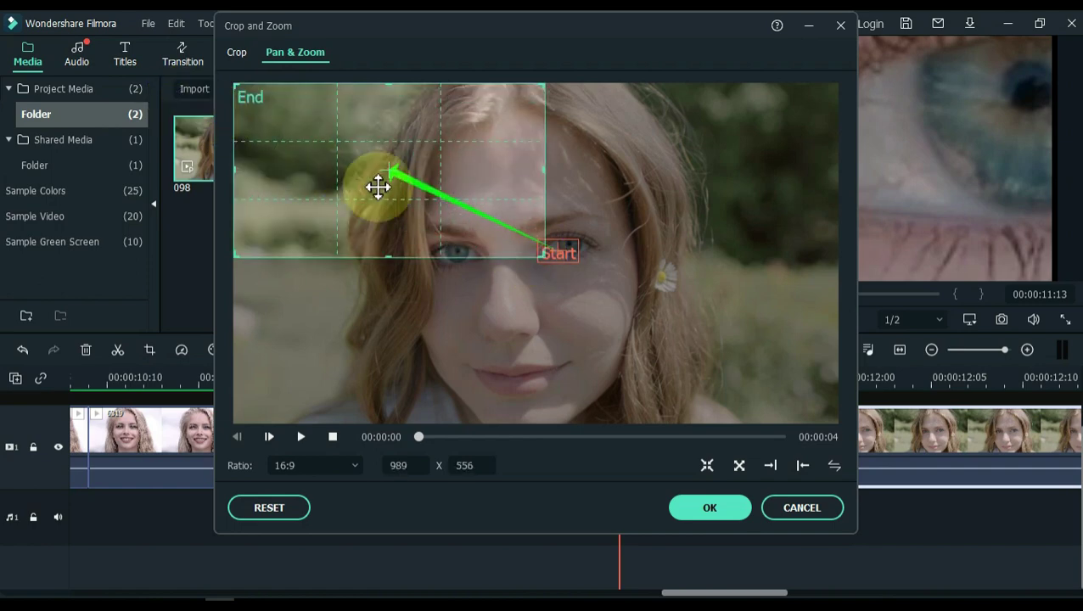
drag(541, 253, 846, 465)
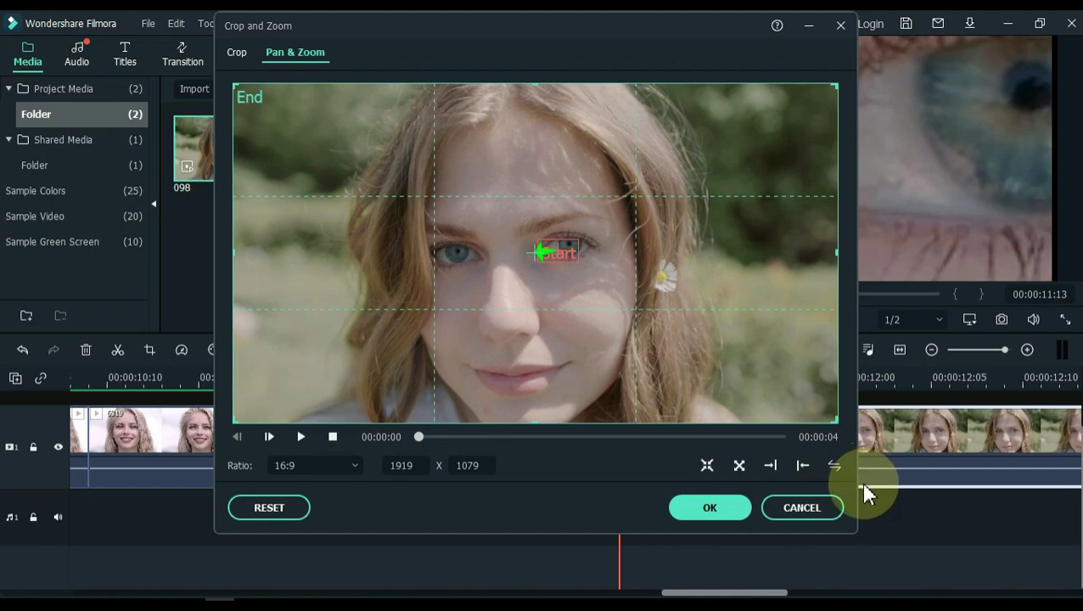
click(700, 511)
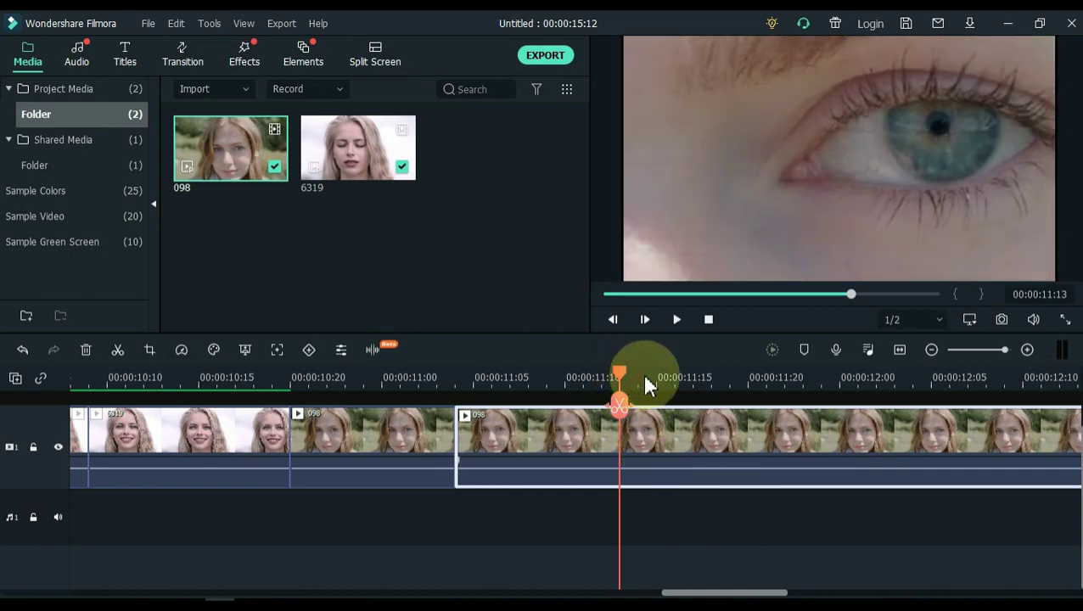
click(639, 401)
click(641, 411)
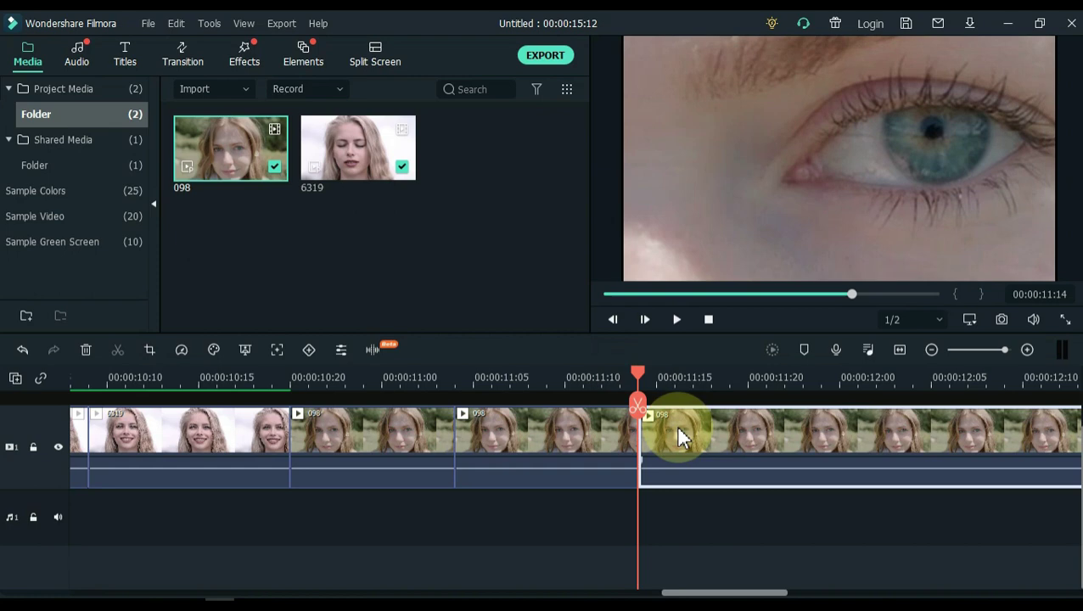
Step: Swap the Start and End pan-and-zoom framings on the 098 piece after 00:00:11:14
click(153, 349)
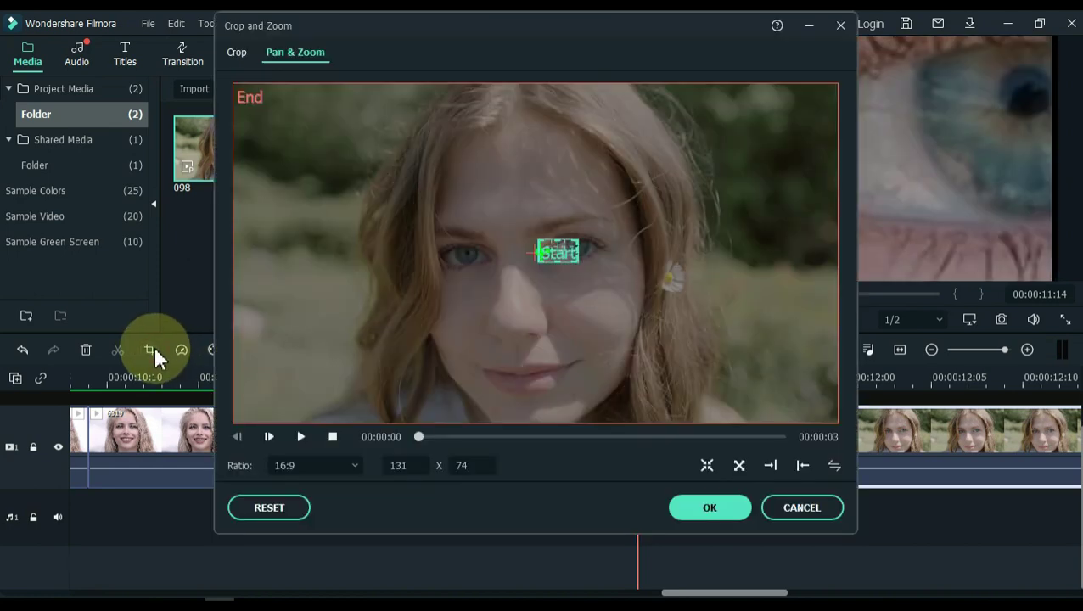
click(839, 472)
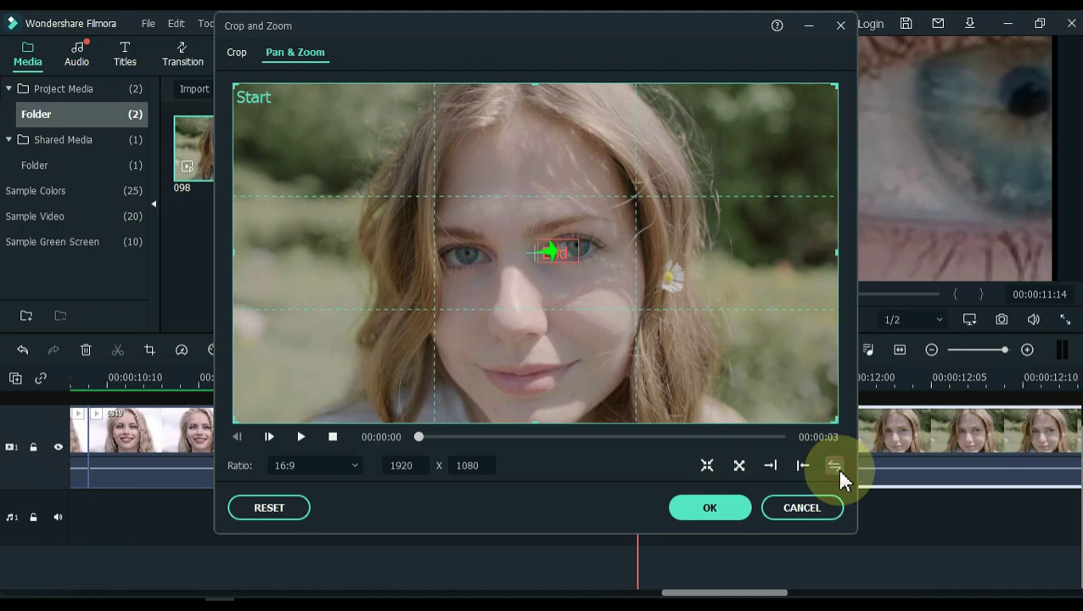
click(240, 65)
click(714, 508)
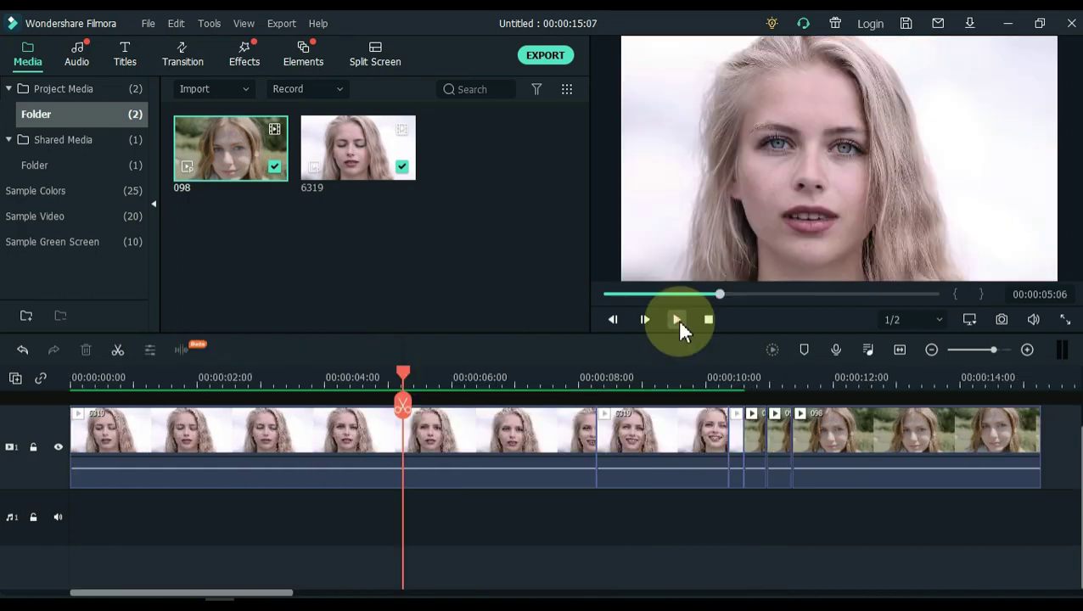
Step: Play the sequence, then zoom the timeline in and park the playhead at 00:00:10:09
click(677, 319)
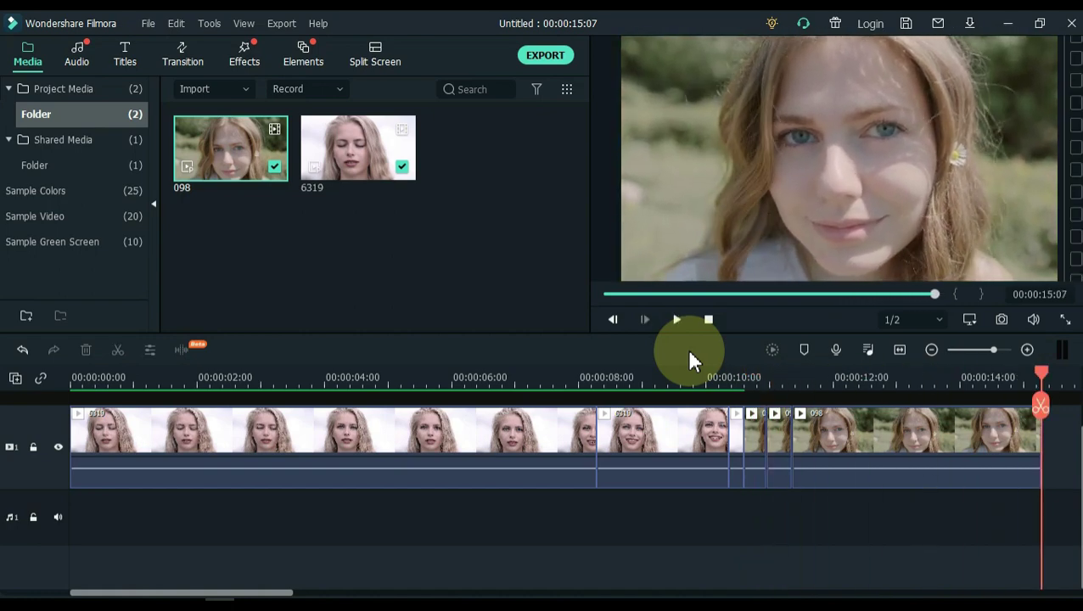
click(735, 375)
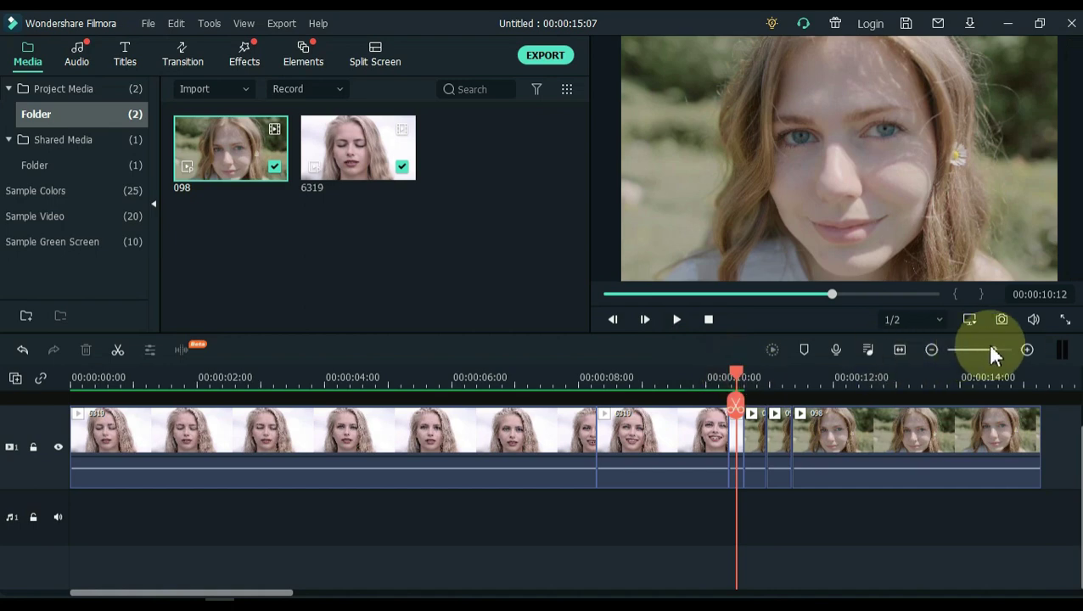
click(1027, 350)
click(1027, 350)
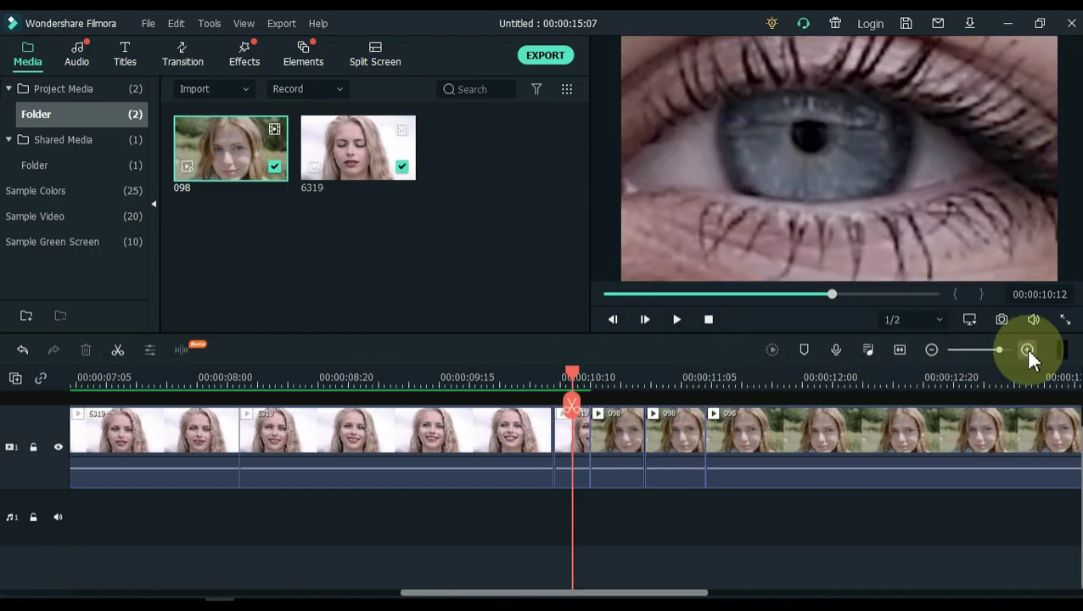
click(1027, 350)
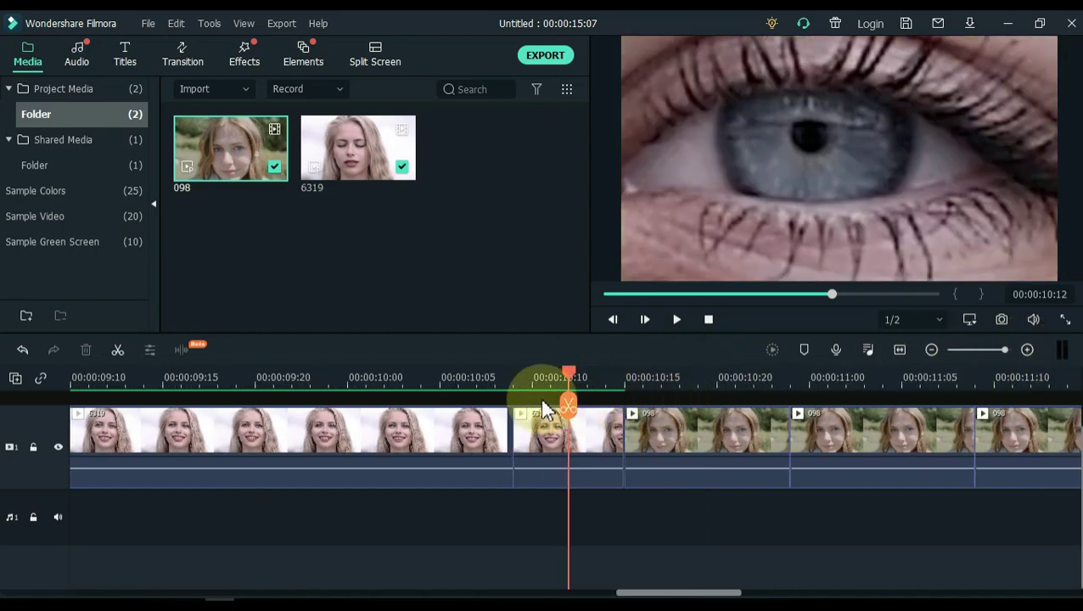
drag(546, 410, 515, 431)
click(518, 378)
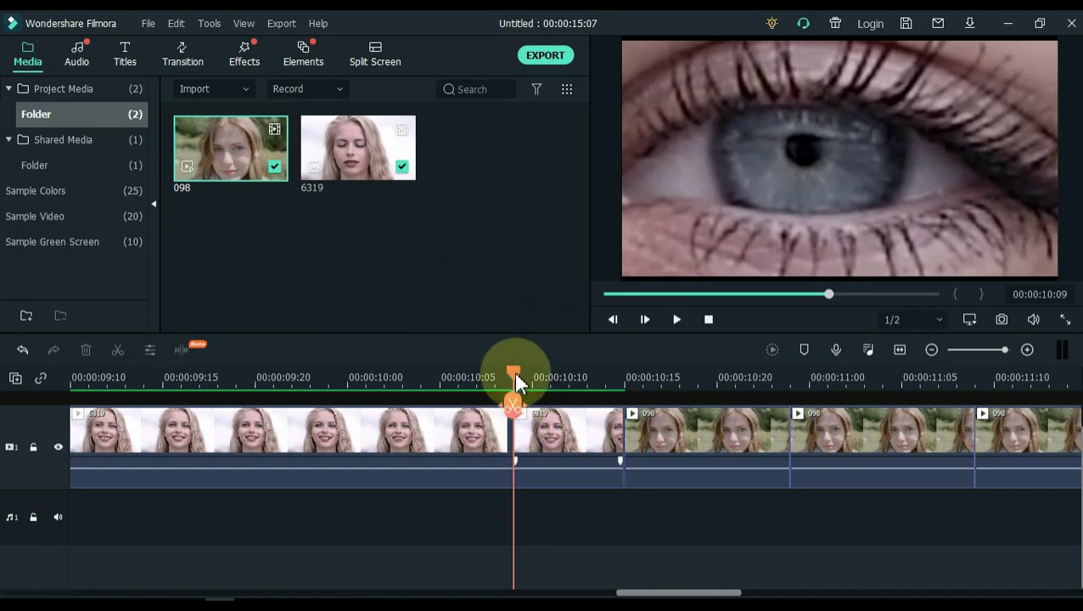
Step: Keyframe the short 6319 piece's scale from 100% at 00:00:10:09 to 400% at 00:00:10:14
double_click(540, 435)
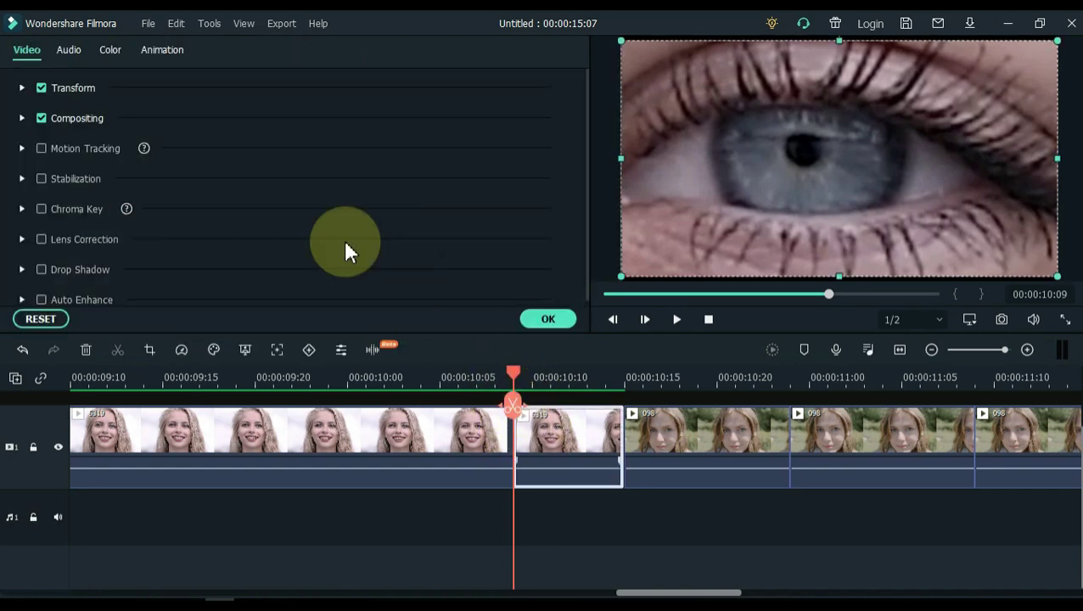
click(165, 51)
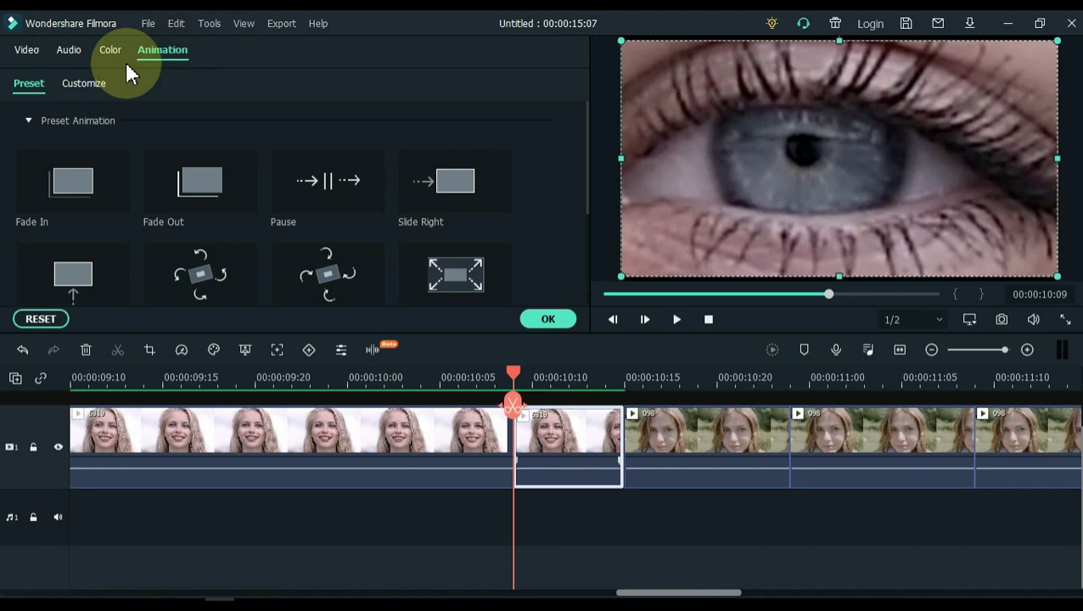
click(93, 96)
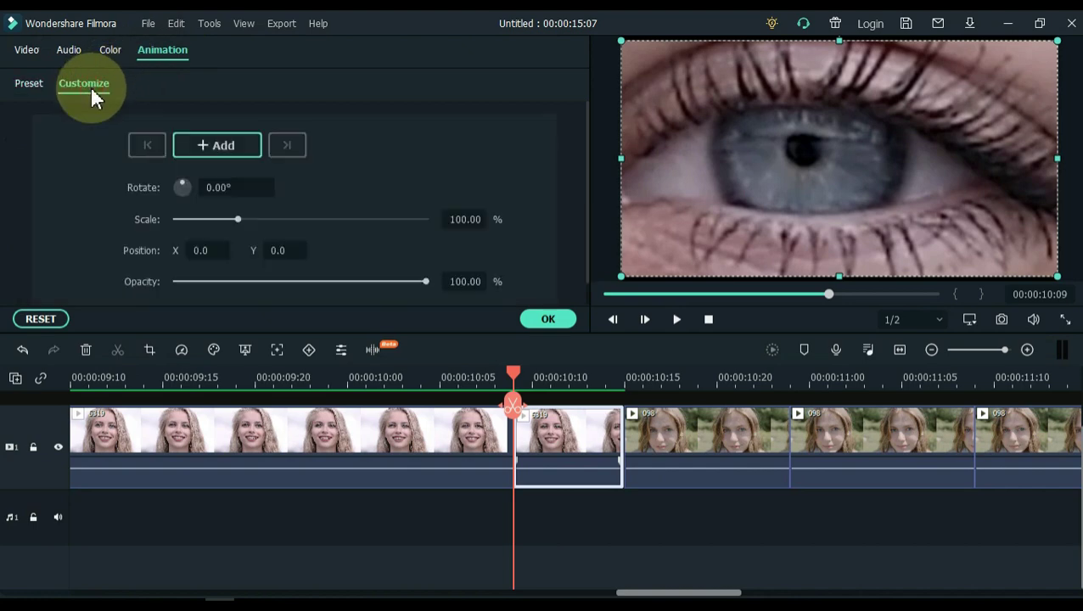
click(214, 146)
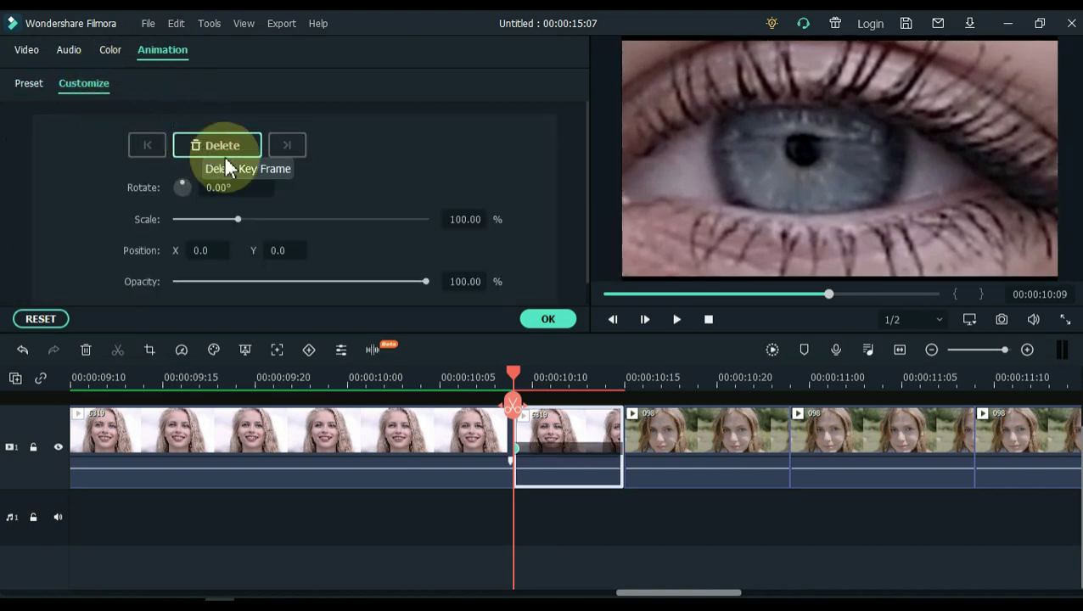
drag(518, 383, 619, 395)
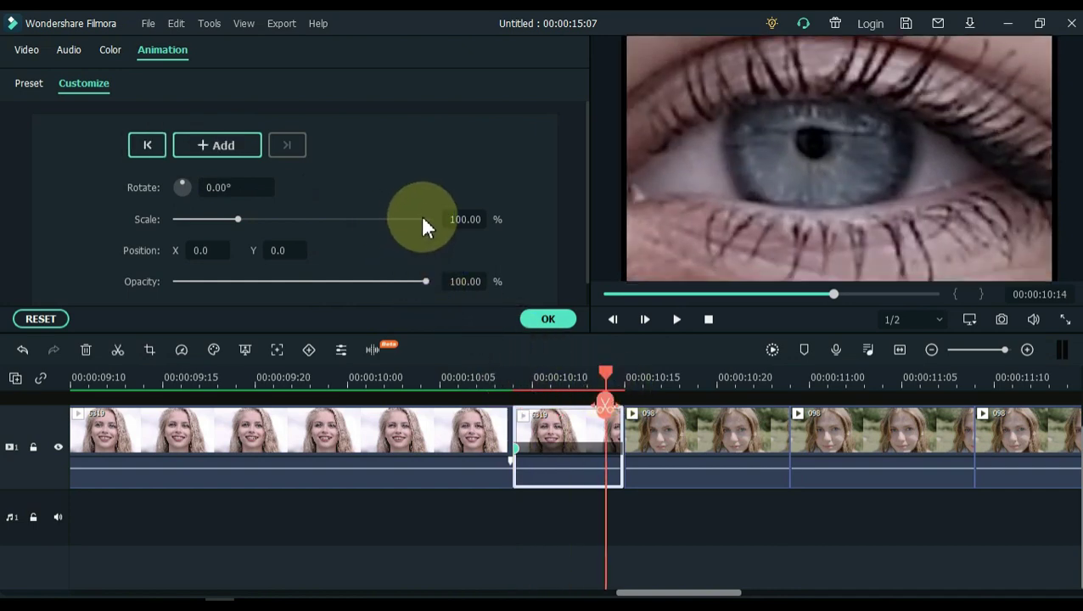
drag(425, 219, 432, 219)
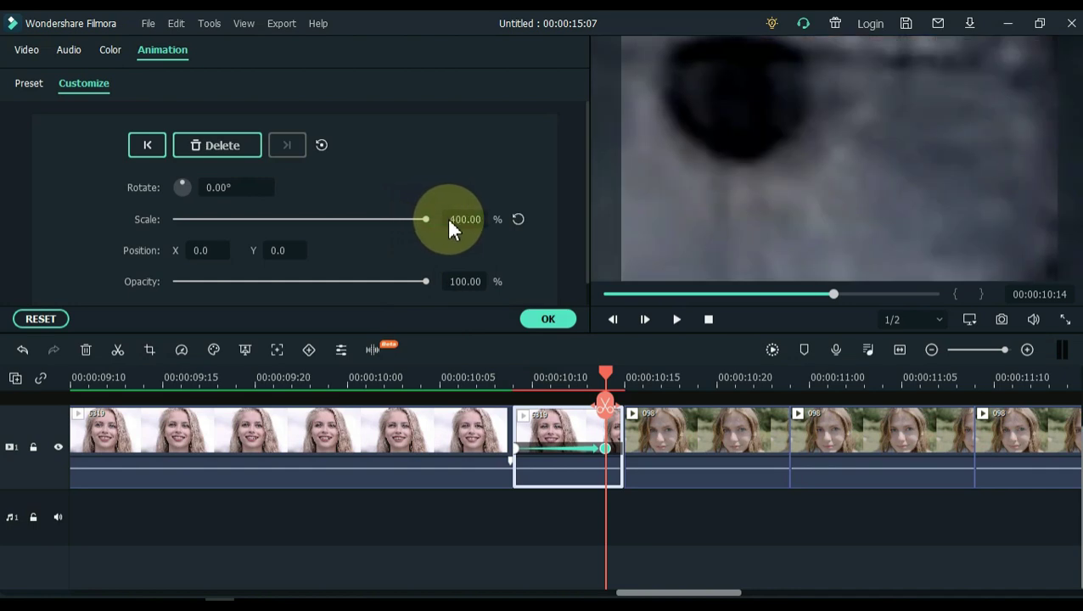
click(622, 458)
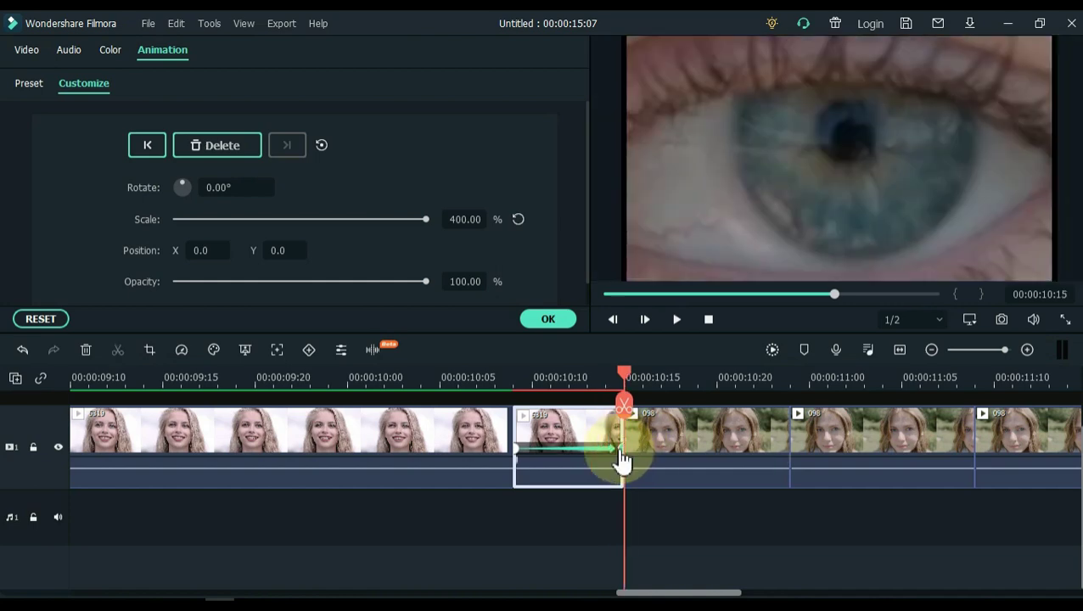
click(636, 446)
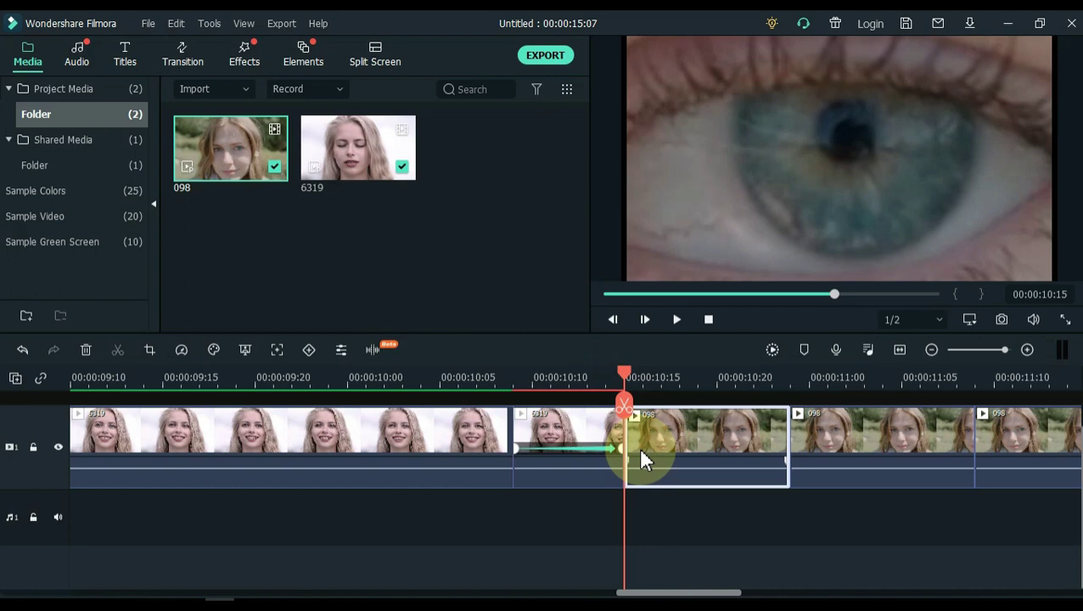
Step: Add a start keyframe on clip 098 with Scale set to 400%
double_click(641, 454)
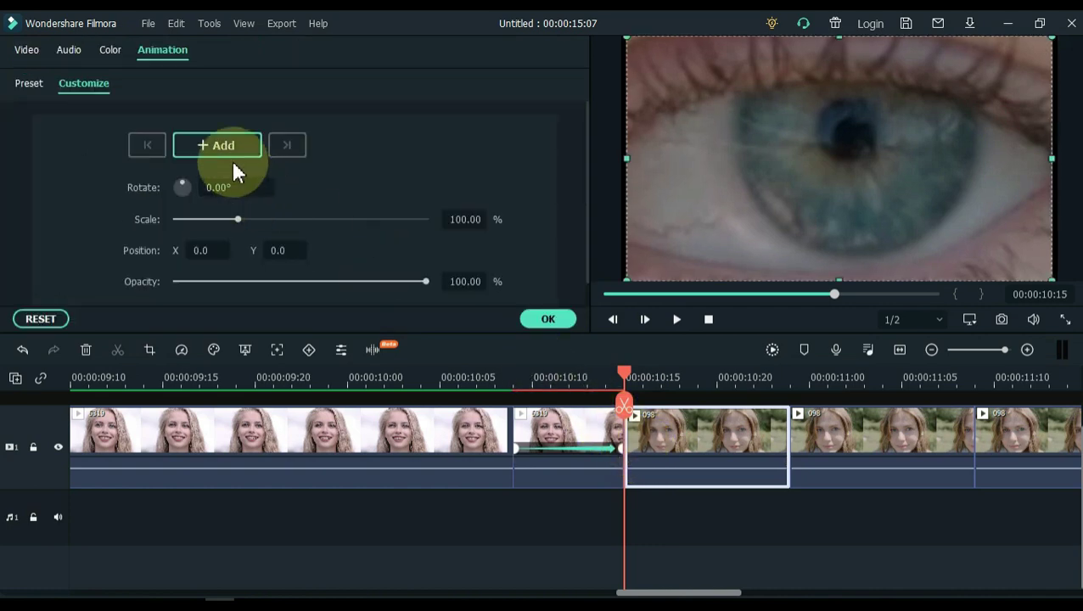
click(225, 147)
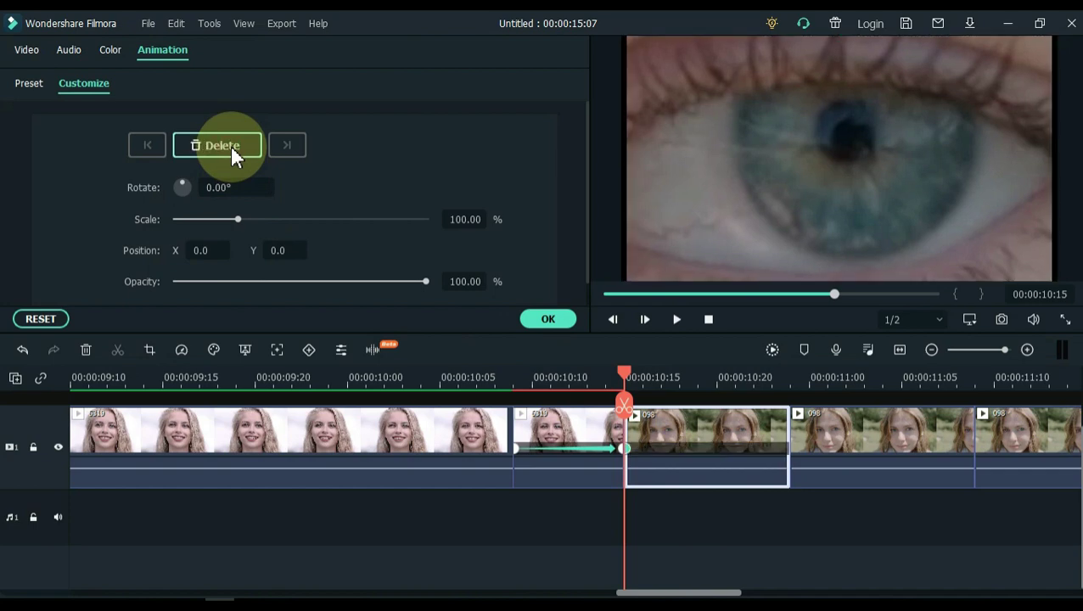
click(426, 223)
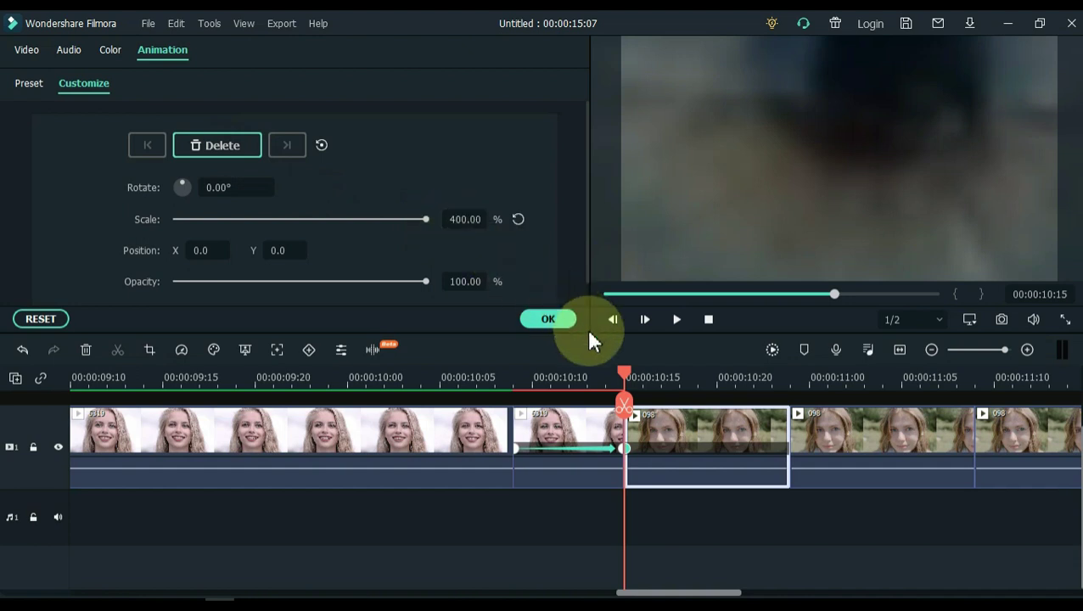
Step: Add a 100% Scale keyframe aligned to clip 098's end at 00:00:10:24
drag(628, 377, 786, 391)
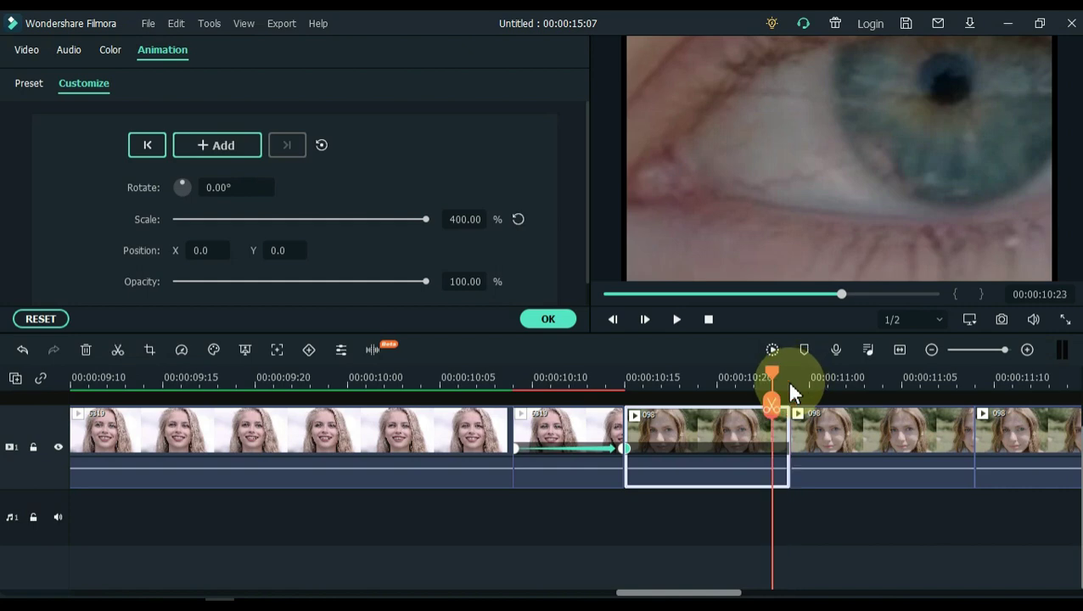
click(753, 437)
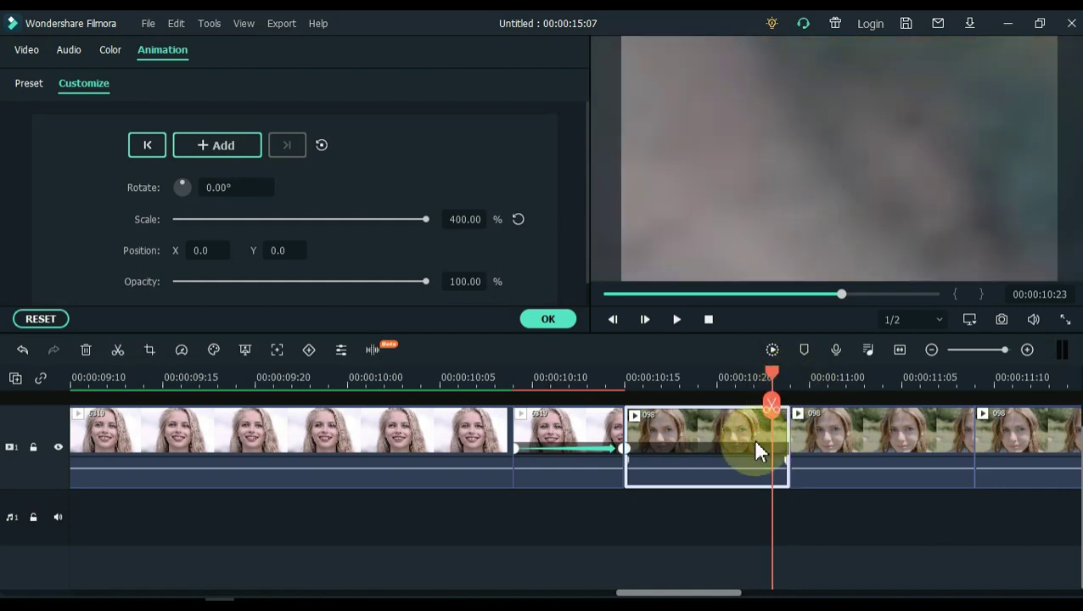
click(525, 221)
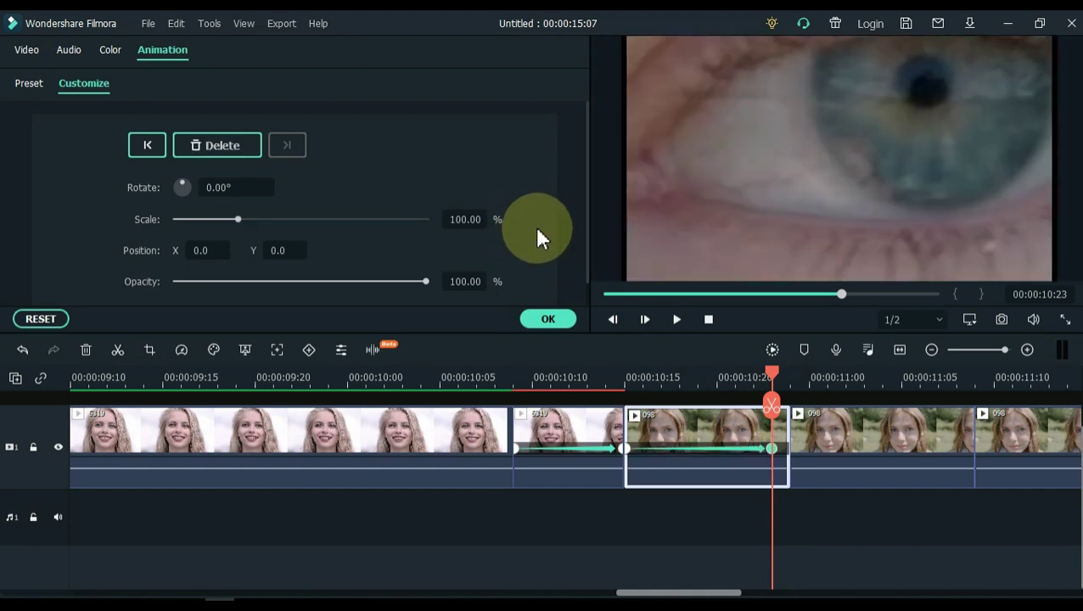
click(772, 450)
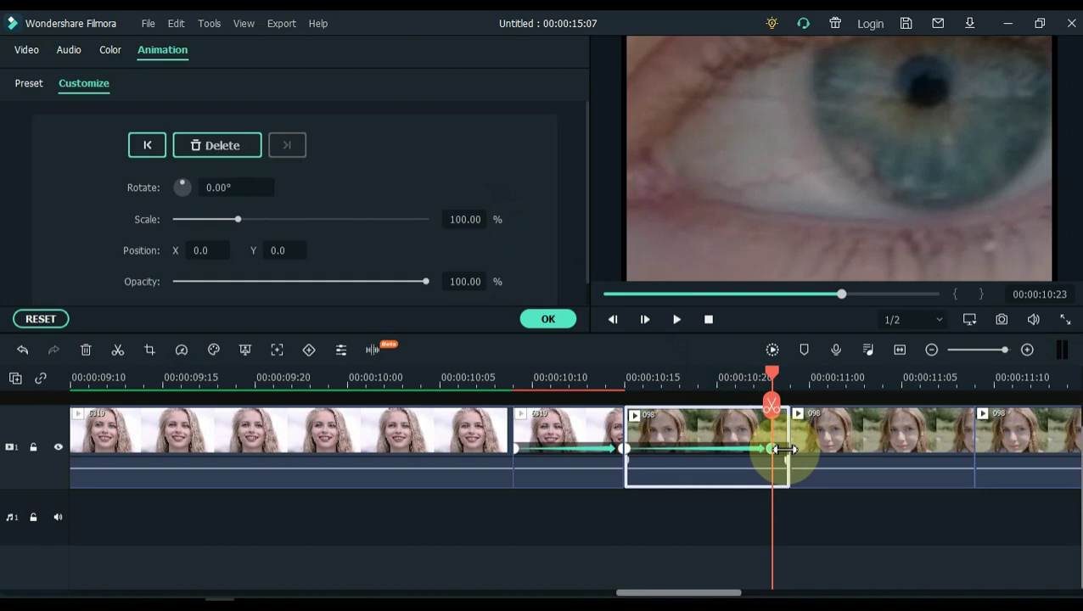
click(786, 452)
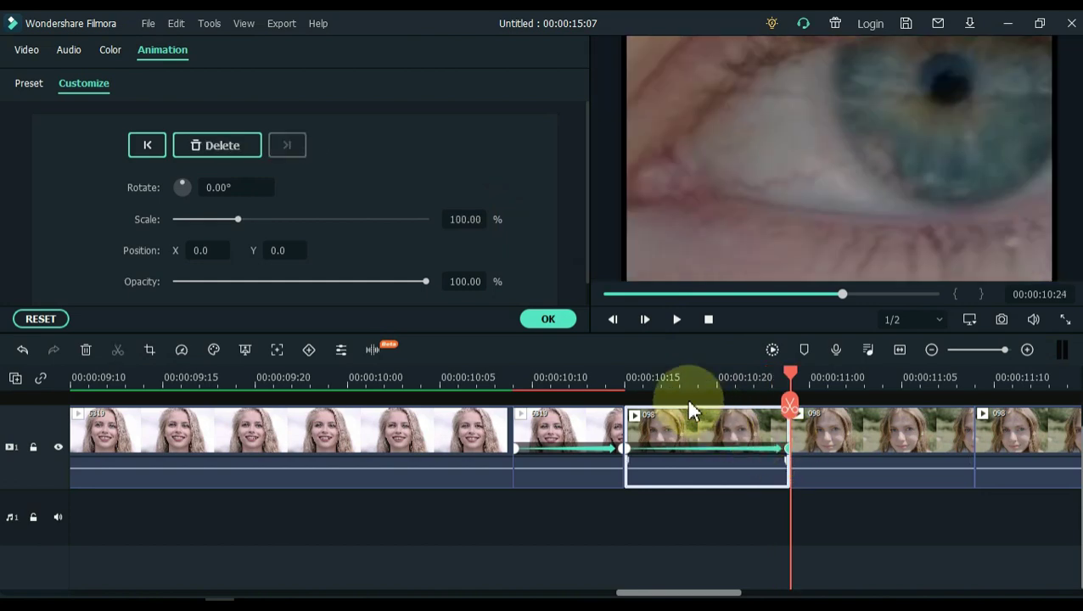
click(550, 320)
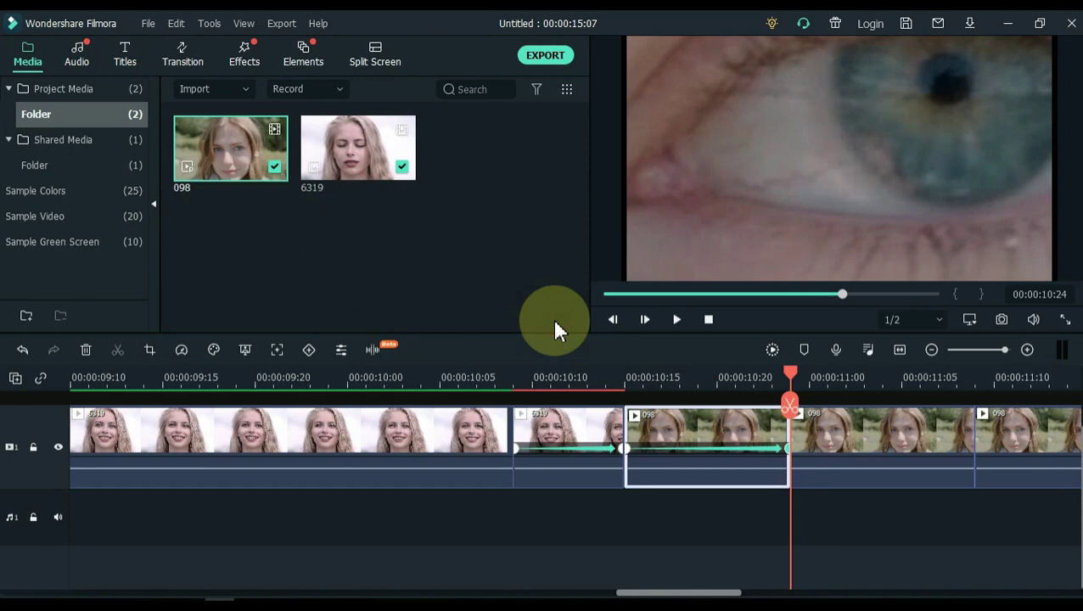
click(900, 352)
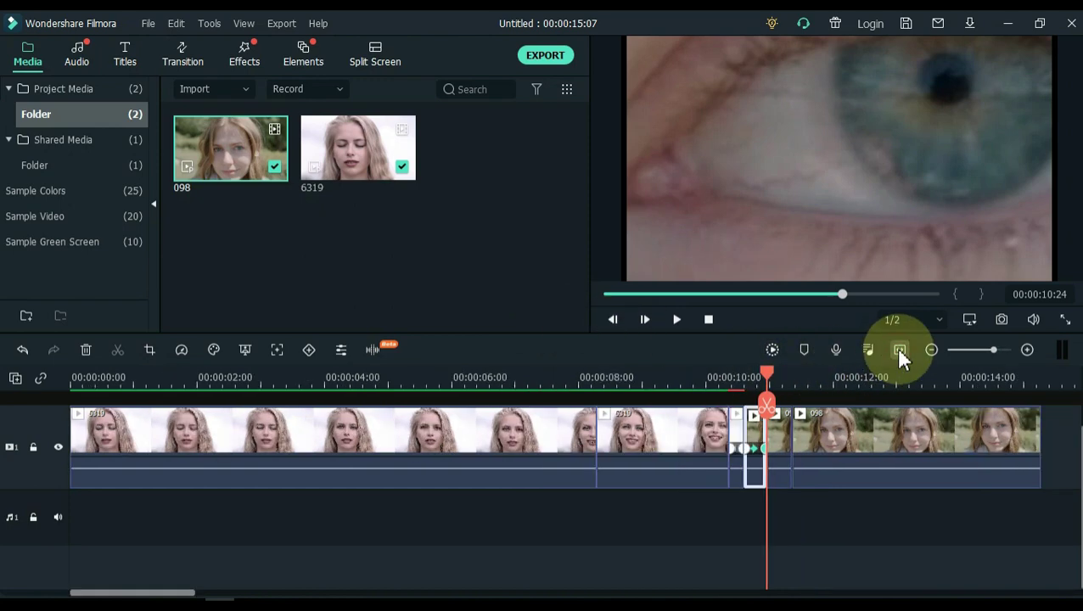
click(73, 377)
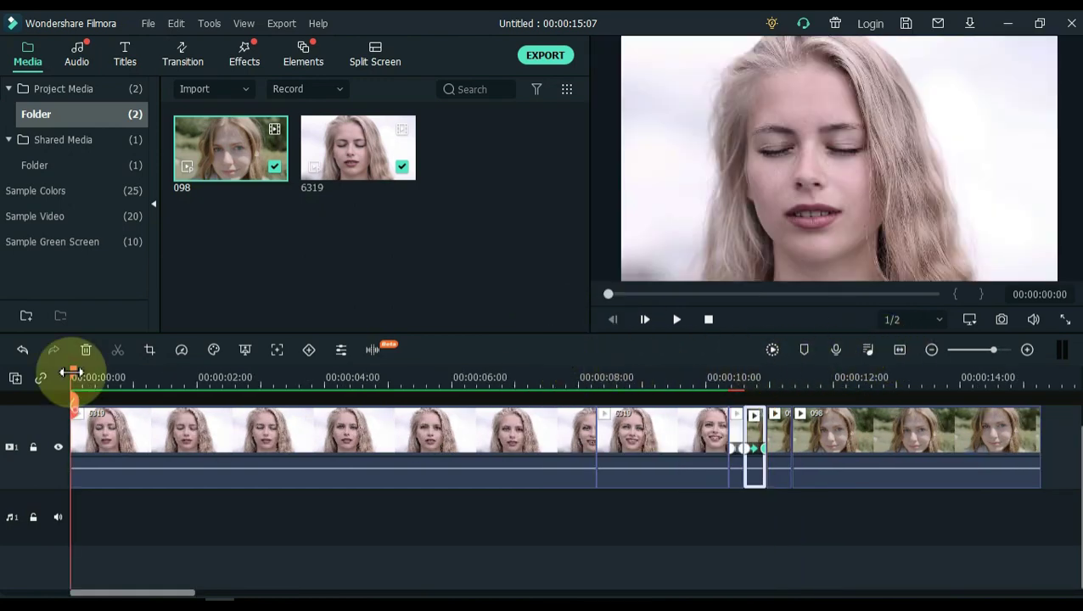
click(676, 320)
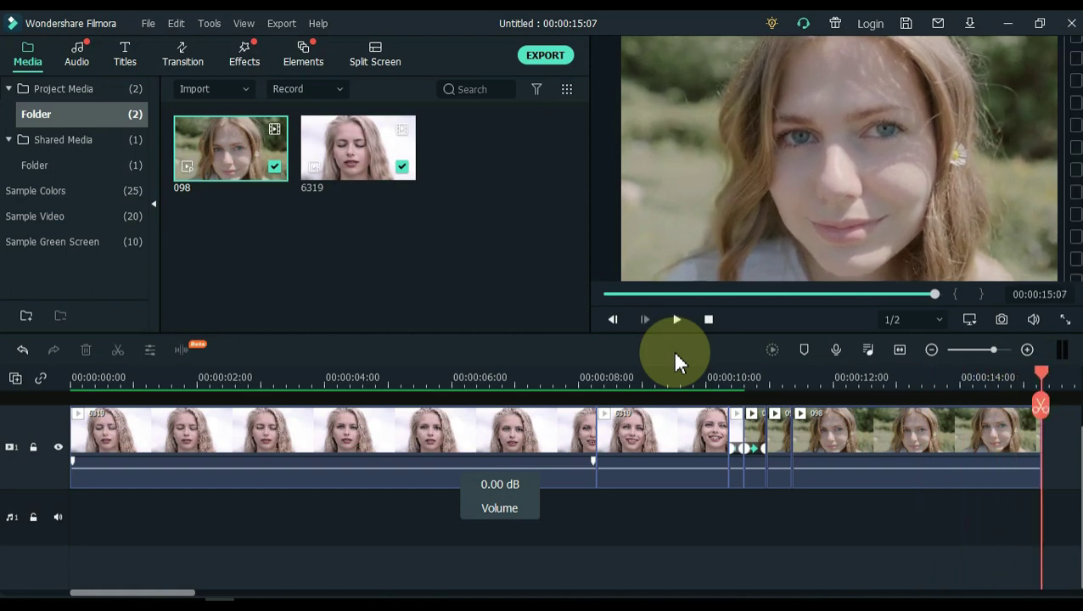
click(732, 378)
key(ctrl+equal)
key(ctrl+equal)
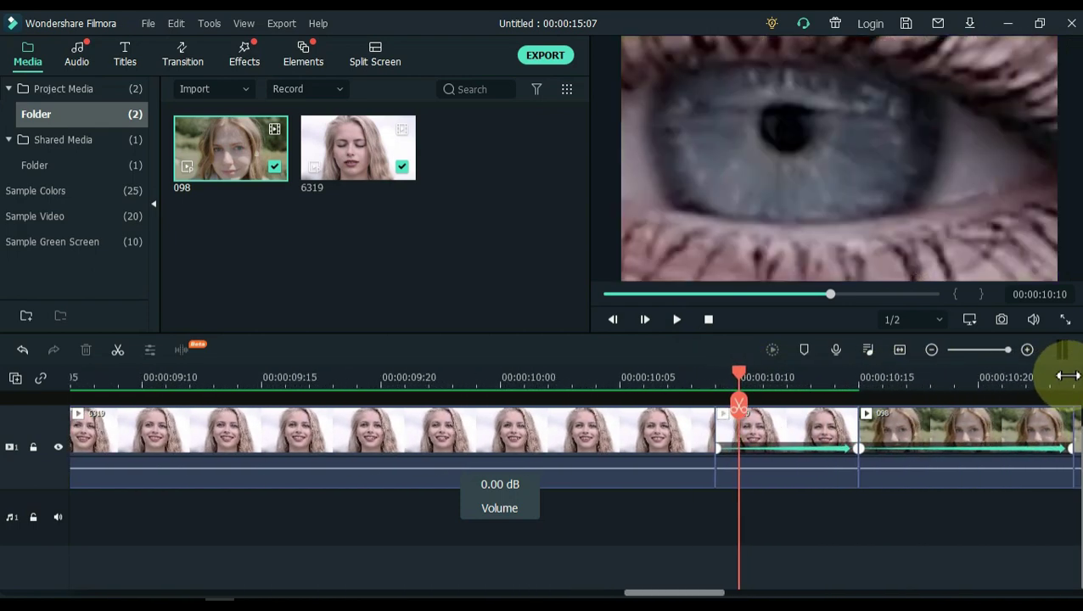
Step: Place a shortened Dissolve transition at the 00:00:10:10 clip junction
click(186, 63)
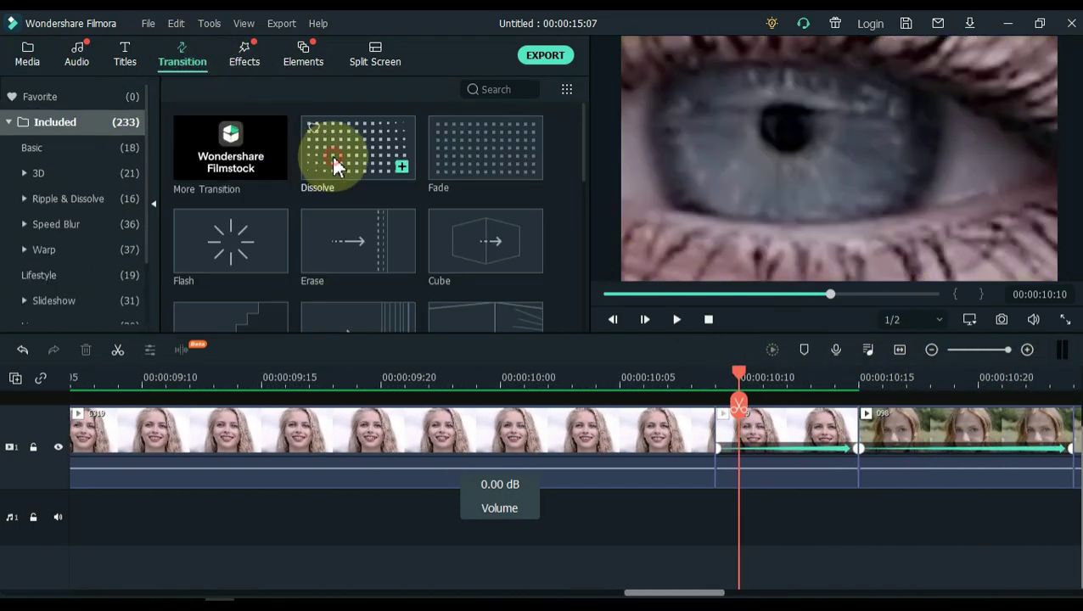
drag(335, 166, 863, 437)
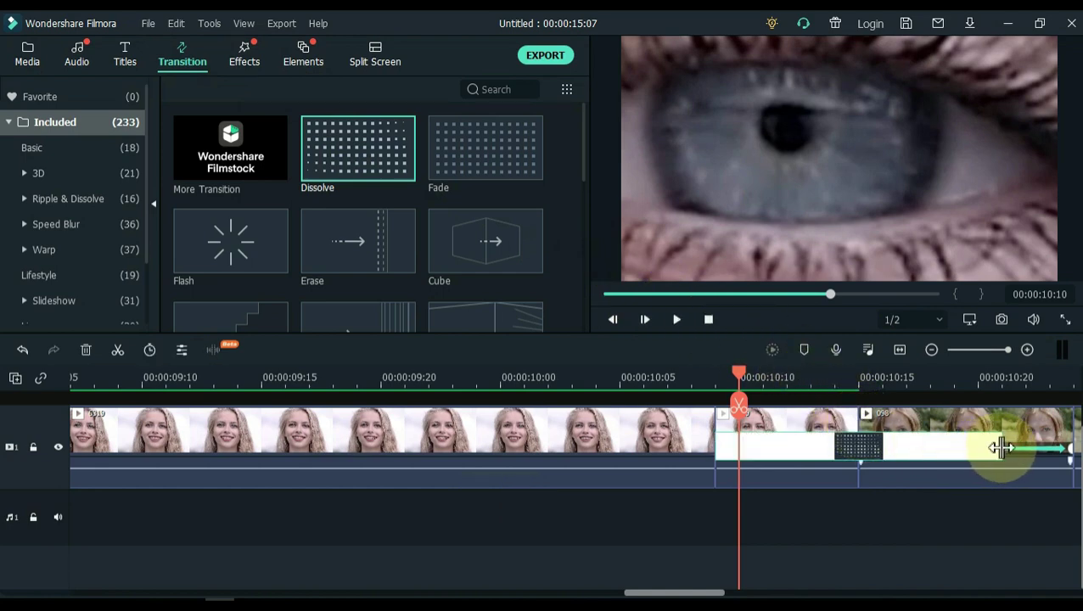
drag(1000, 448, 917, 463)
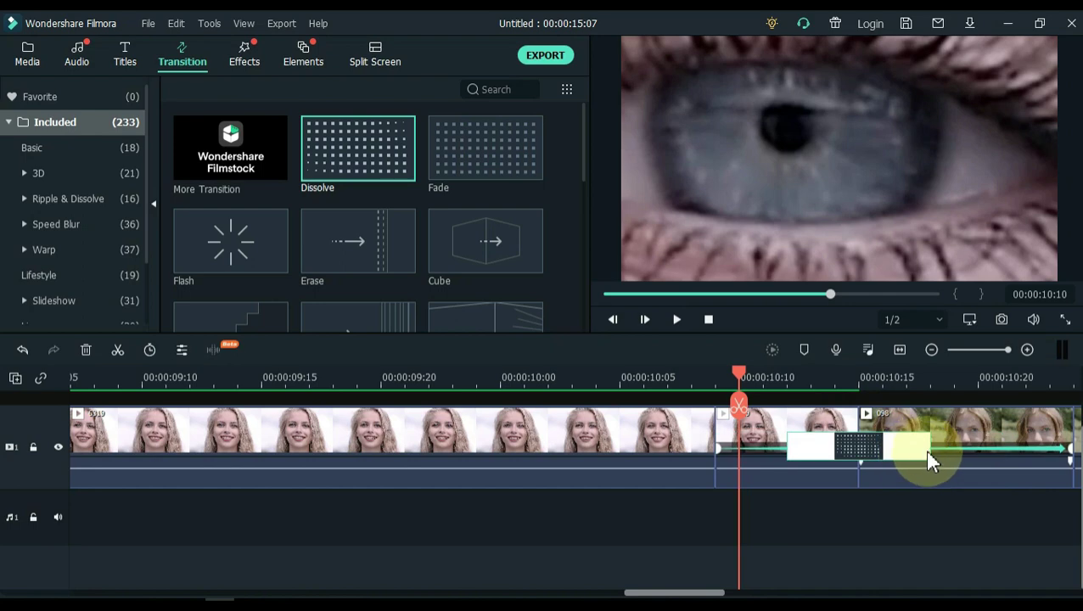
Step: Fit the project in the timeline and play the eye transition from 5:11
click(900, 353)
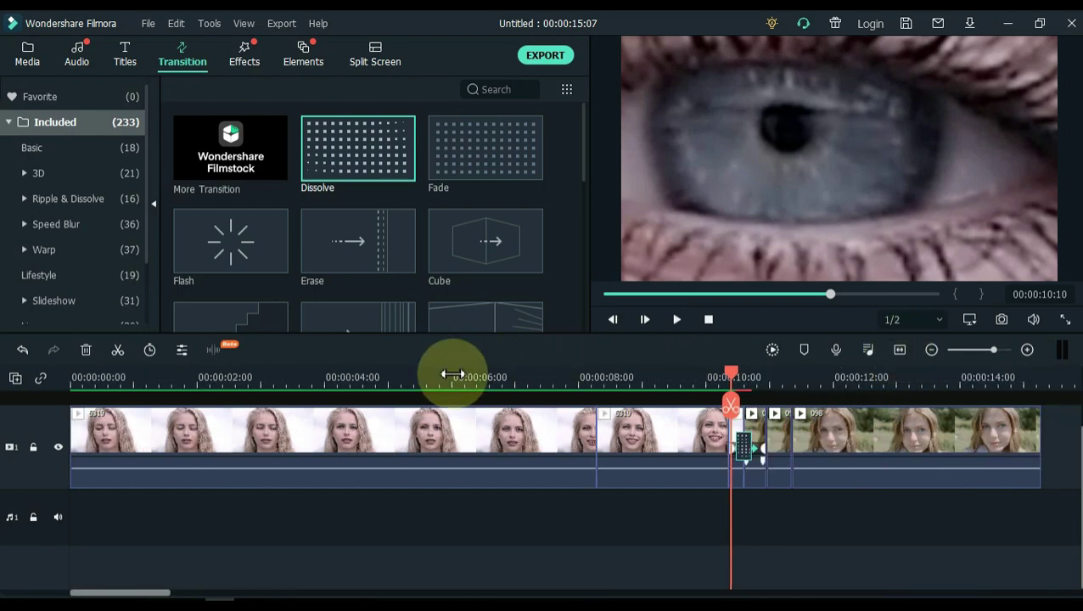
click(416, 379)
click(677, 319)
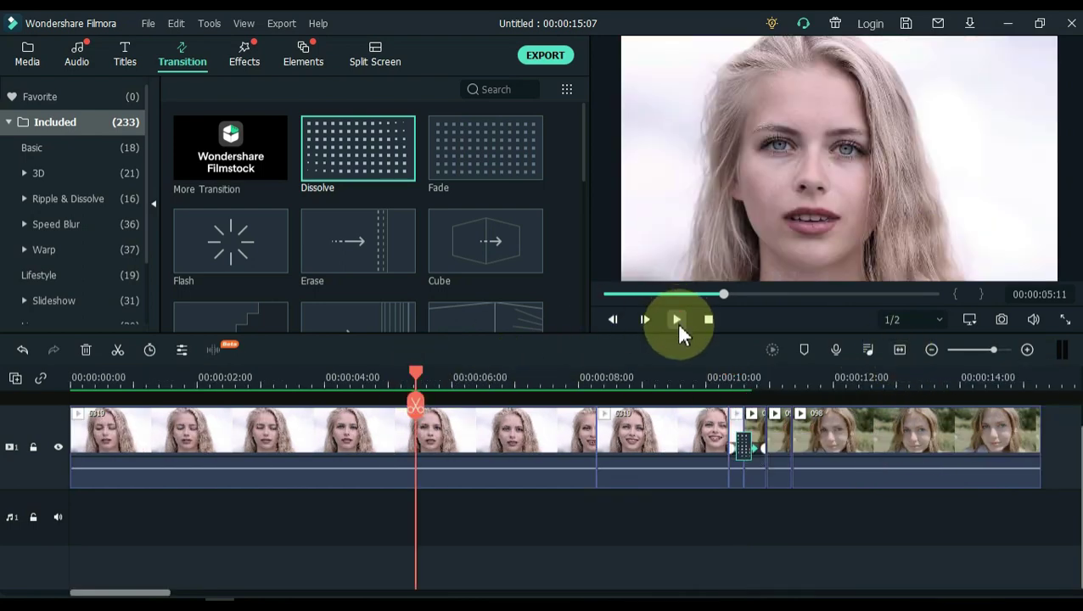